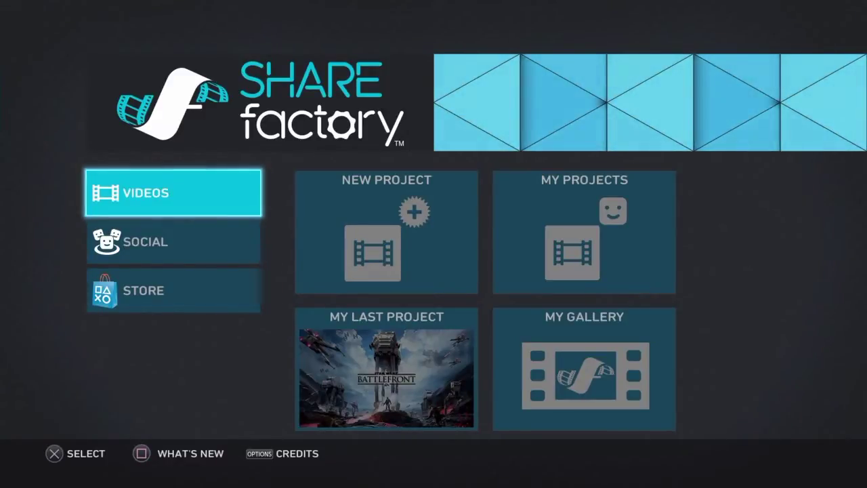
pyautogui.press('Right')
pyautogui.press('Right')
pyautogui.press('Left')
pyautogui.press('Left')
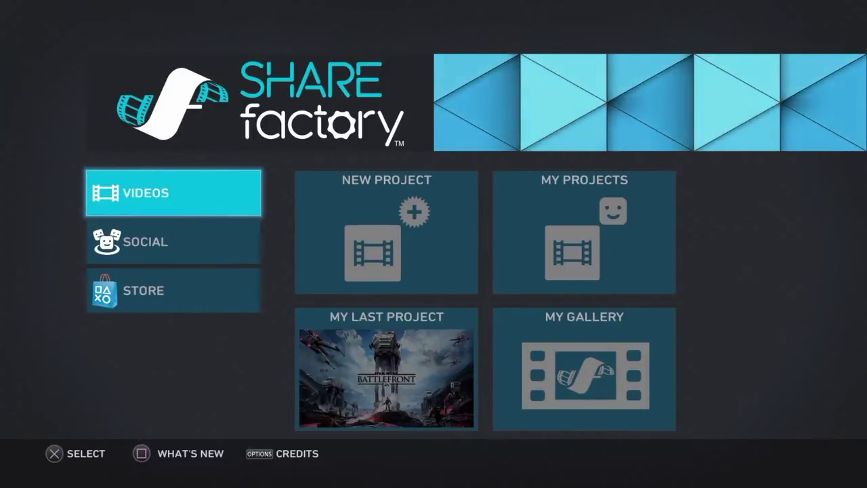
# Start a new video project.
pyautogui.press('Right')
pyautogui.press('Right')
pyautogui.press('Down')
pyautogui.press('Left')
pyautogui.press('Up')
pyautogui.press('Right')
pyautogui.press('Left')
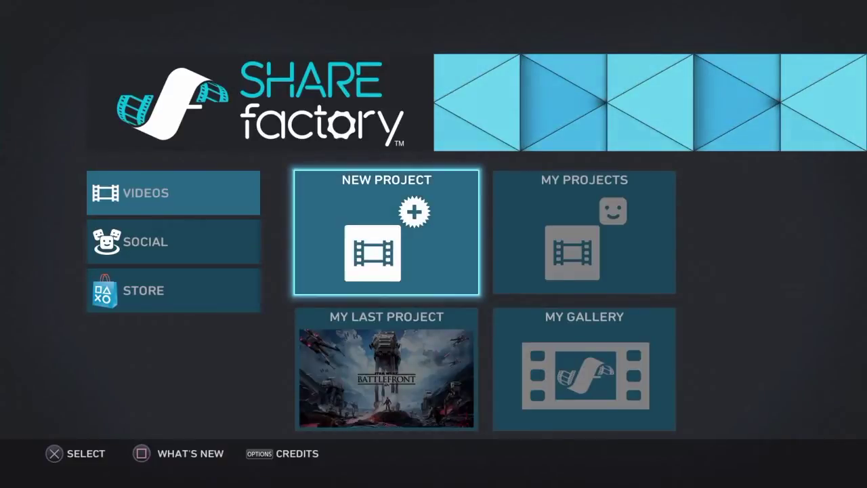
pyautogui.press('Return')
# Look through the available themes for the new project in the most recent listing.
pyautogui.press('Right')
pyautogui.press('Down')
pyautogui.press('Down')
pyautogui.press('Down')
pyautogui.press('Right')
pyautogui.press('Up')
pyautogui.press('Up')
pyautogui.press('Left')
pyautogui.press('Left')
pyautogui.press('Down')
pyautogui.press('Down')
pyautogui.press('Up')
pyautogui.press('Up')
pyautogui.press('Up')
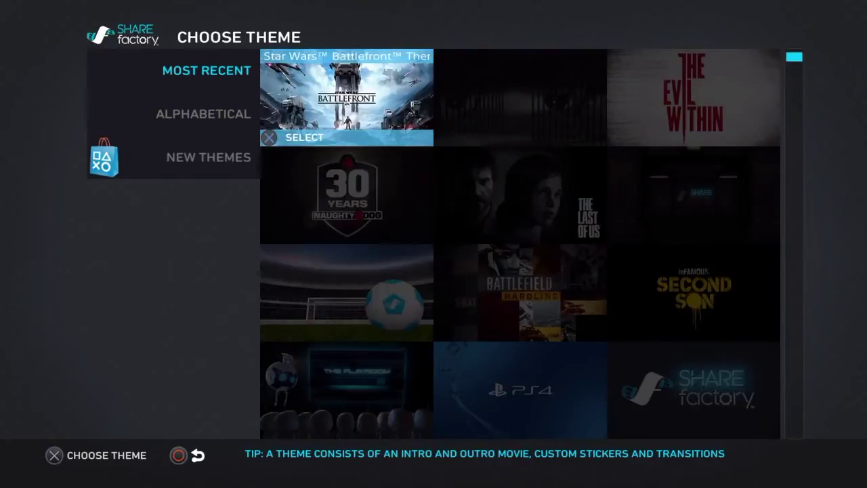
pyautogui.press('Right')
pyautogui.press('Right')
pyautogui.press('Down')
pyautogui.press('Down')
pyautogui.press('Down')
pyautogui.press('Left')
pyautogui.press('Up')
pyautogui.press('Left')
pyautogui.press('Right')
pyautogui.press('Right')
pyautogui.press('Down')
# Choose the Star Wars Battlefront theme for the project.
pyautogui.press('Up')
pyautogui.press('Up')
pyautogui.press('Left')
pyautogui.press('Left')
pyautogui.press('Up')
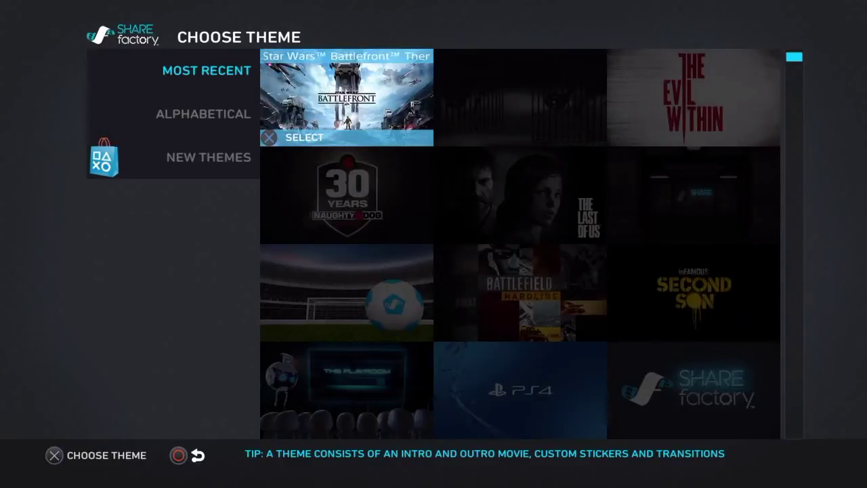
pyautogui.press('Return')
# Select the 9-second Star Wars Battlefront intro as the only clip for the project.
pyautogui.press('Right')
pyautogui.press('Return')
pyautogui.press('Right')
pyautogui.press('Down')
pyautogui.press('Return')
pyautogui.press('Left')
pyautogui.press('Return')
pyautogui.press('Down')
pyautogui.press('Left')
pyautogui.press('Up')
pyautogui.press('Up')
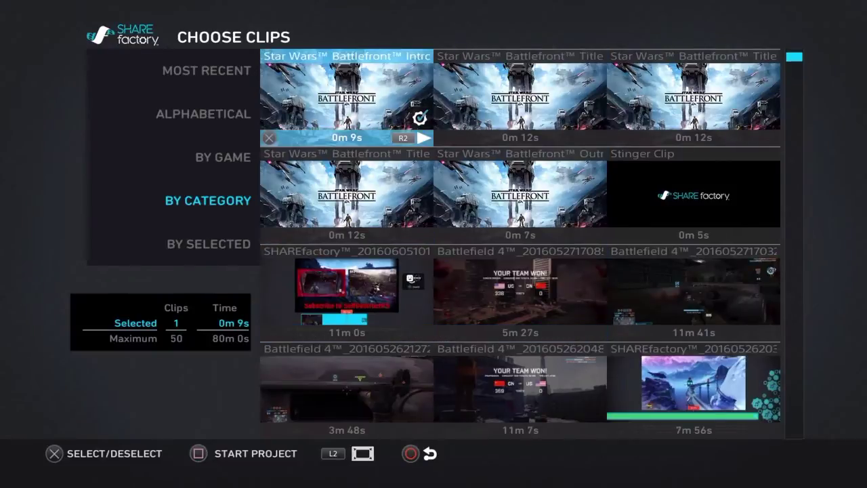
# Start the project with the selected intro clip and answer the confirmation dialog.
pyautogui.press('Right')
pyautogui.press('Left')
pyautogui.press('Right')
pyautogui.press('Left')
pyautogui.press('Right')
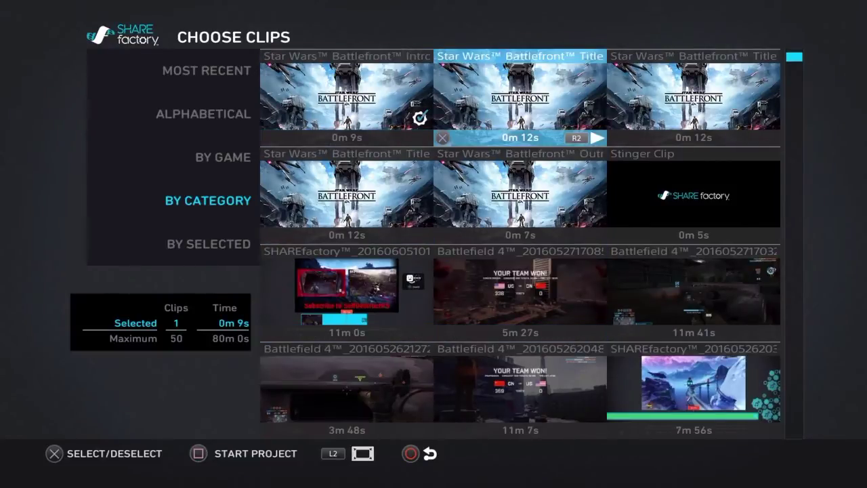
pyautogui.press('Left')
pyautogui.press('s')
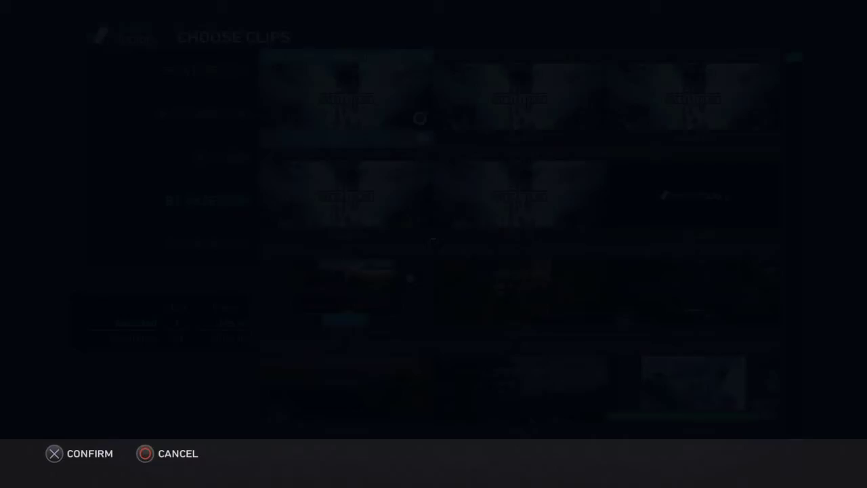
pyautogui.press('Left')
pyautogui.press('Right')
pyautogui.press('Left')
pyautogui.press('Right')
pyautogui.press('Return')
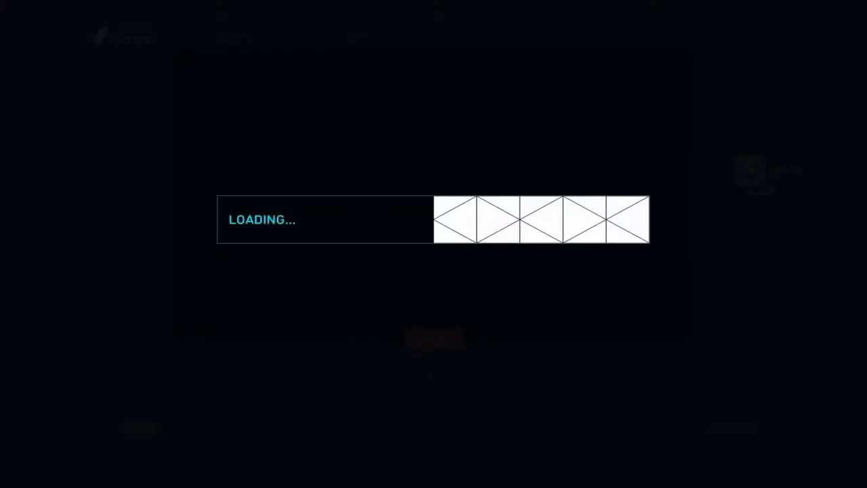
# Move the playhead to 0m 8s in the intro clip and open the screenshot selection for adding a still image.
pyautogui.press('Right')
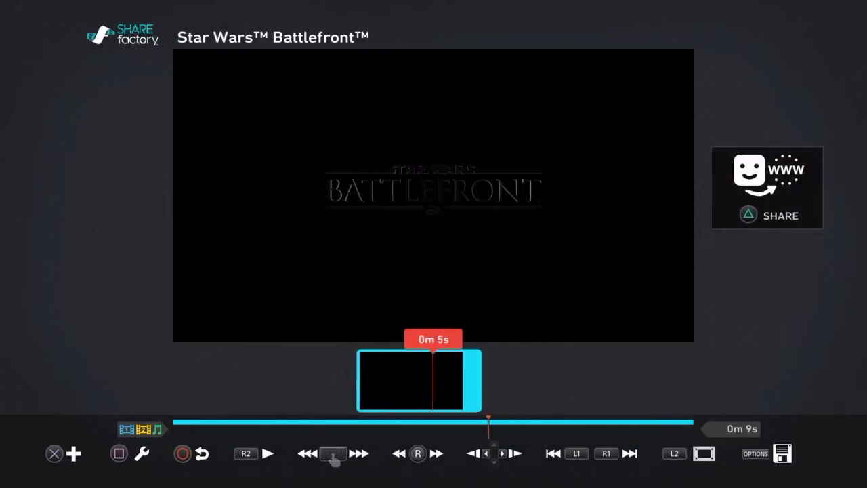
pyautogui.press('Left')
pyautogui.press('Right')
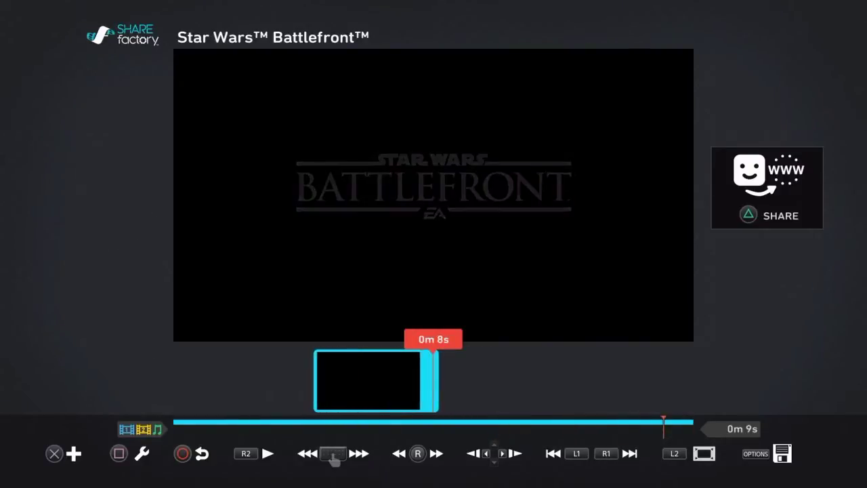
pyautogui.press('Return')
pyautogui.press('Right')
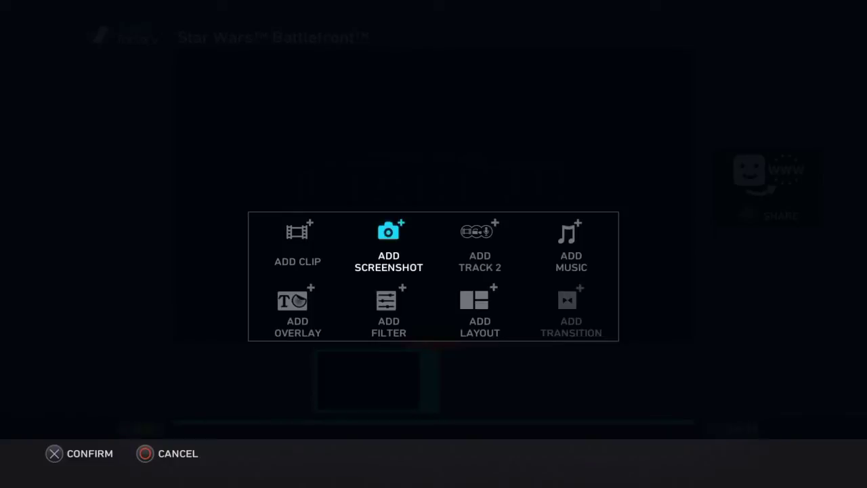
pyautogui.press('Left')
pyautogui.press('Right')
pyautogui.press('Left')
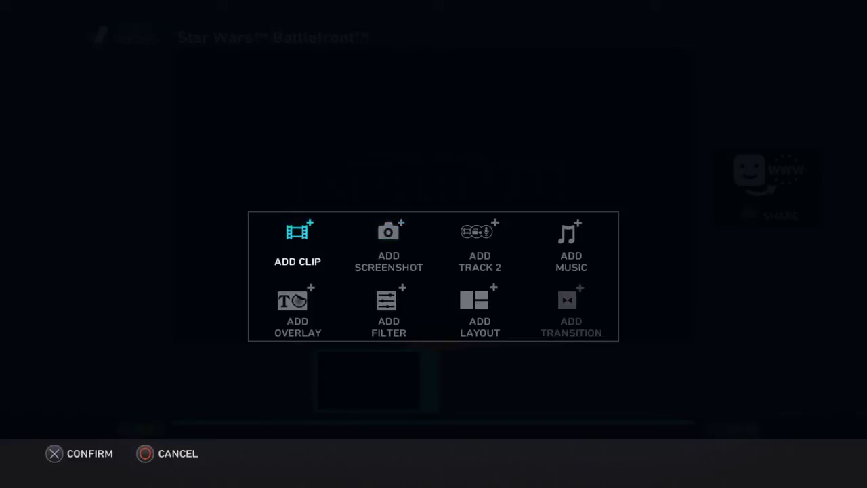
pyautogui.press('Right')
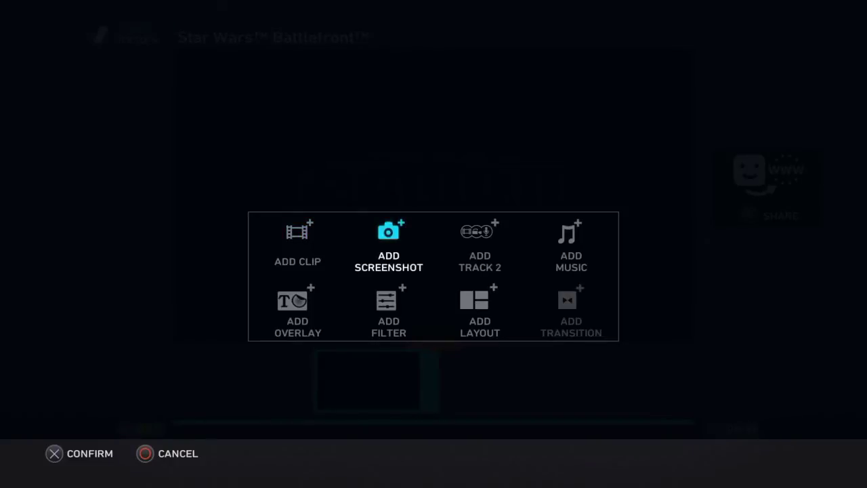
pyautogui.press('Return')
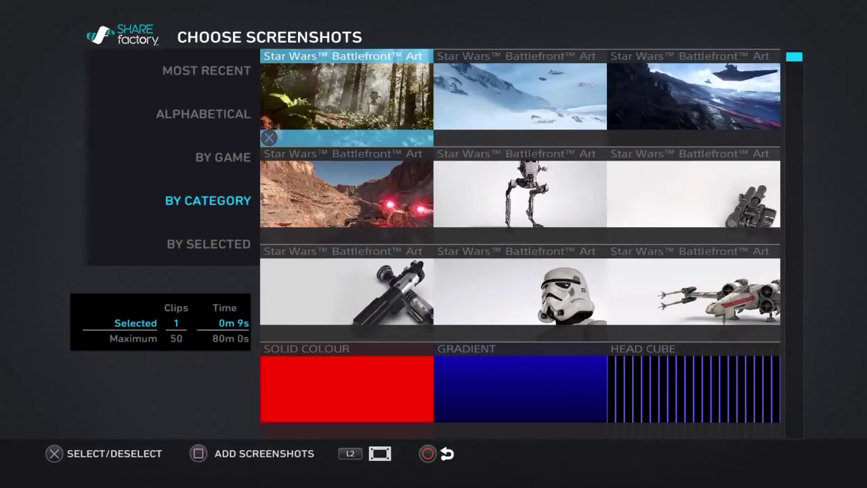
# Add the Star Wars Battlefront artwork of Star Destroyers above dark rocky slopes after the intro clip.
pyautogui.press('Right')
pyautogui.press('Right')
pyautogui.press('Down')
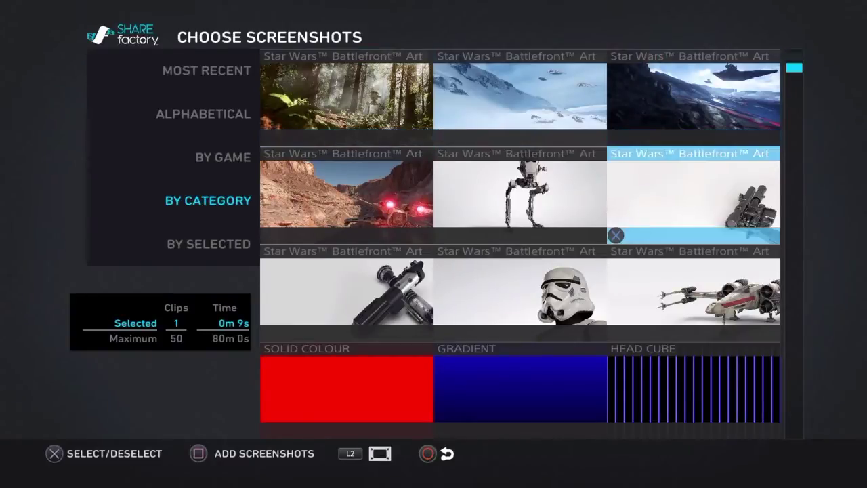
pyautogui.press('Left')
pyautogui.press('Up')
pyautogui.press('Right')
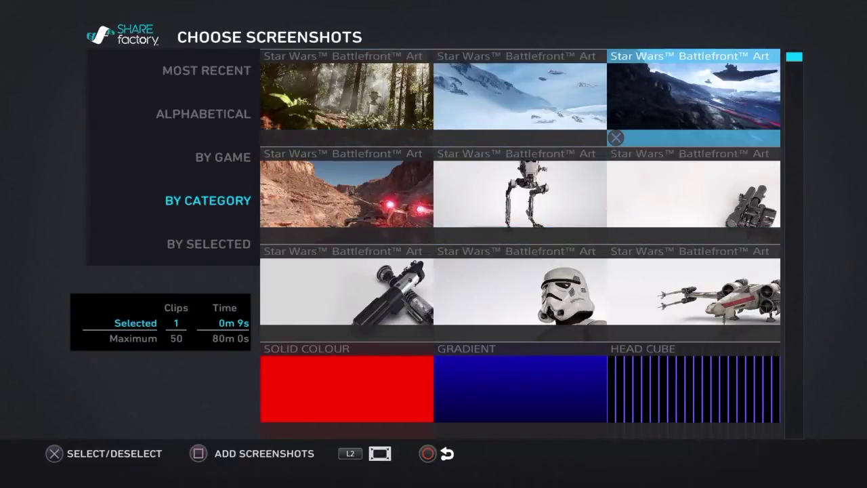
pyautogui.press('Return')
pyautogui.press('s')
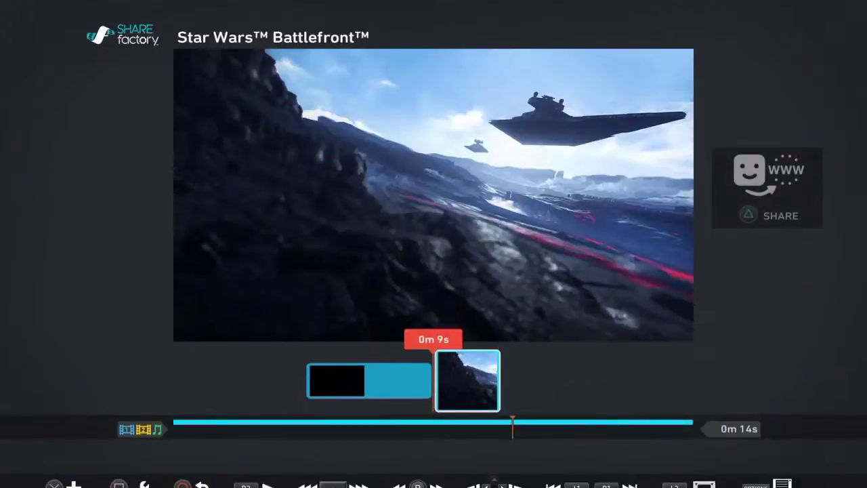
pyautogui.press('Escape')
pyautogui.press('Escape')
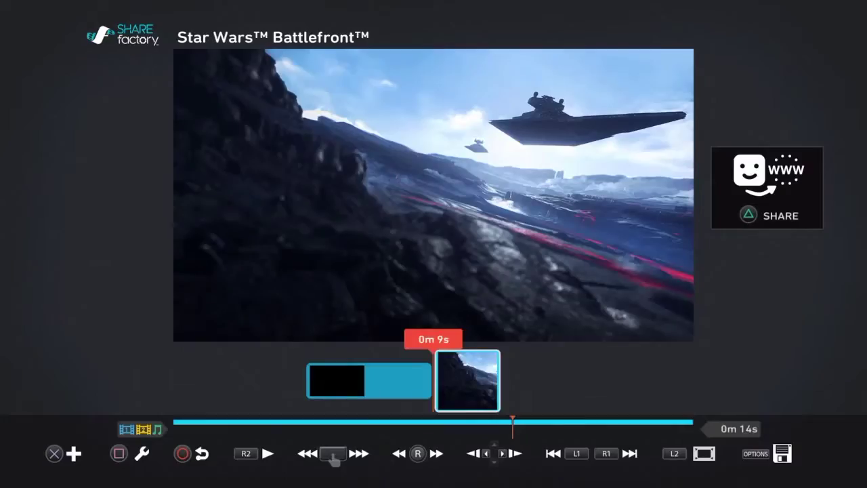
# Begin adding an overlay to the screenshot and show the text styles.
pyautogui.press('Return')
pyautogui.press('Left')
pyautogui.press('Down')
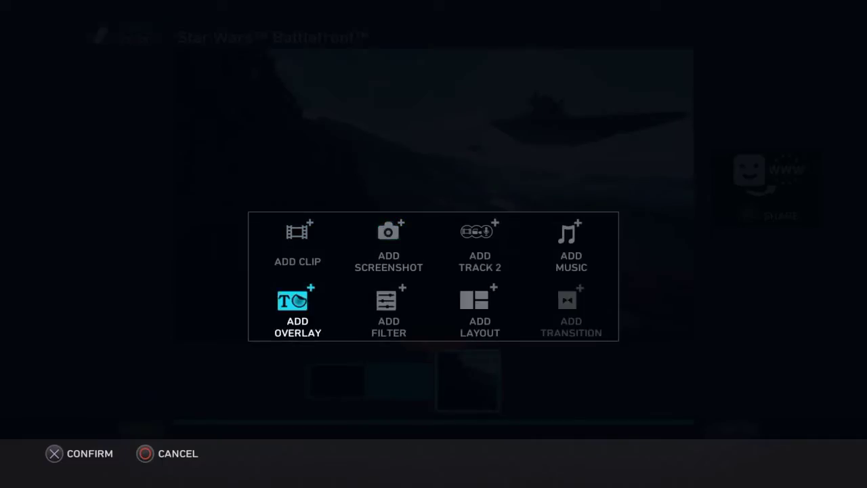
pyautogui.press('Return')
pyautogui.press('Up')
pyautogui.press('Left')
pyautogui.press('Down')
pyautogui.press('Down')
# Choose the largest size of the bold condensed sans-serif text style just above the thin handwritten one.
pyautogui.press('Right')
pyautogui.press('Down')
pyautogui.press('Down')
pyautogui.press('Down')
pyautogui.press('Down')
pyautogui.press('Down')
pyautogui.press('Down')
pyautogui.press('Down')
pyautogui.press('Down')
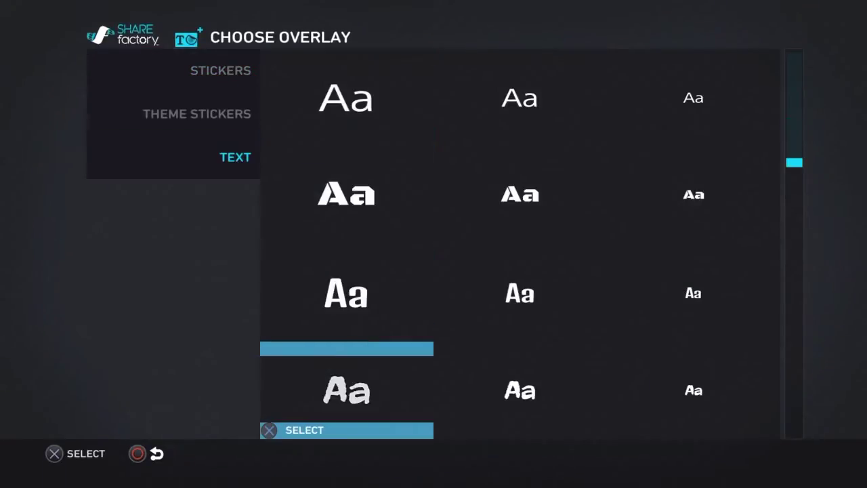
pyautogui.press('Down')
pyautogui.press('Up')
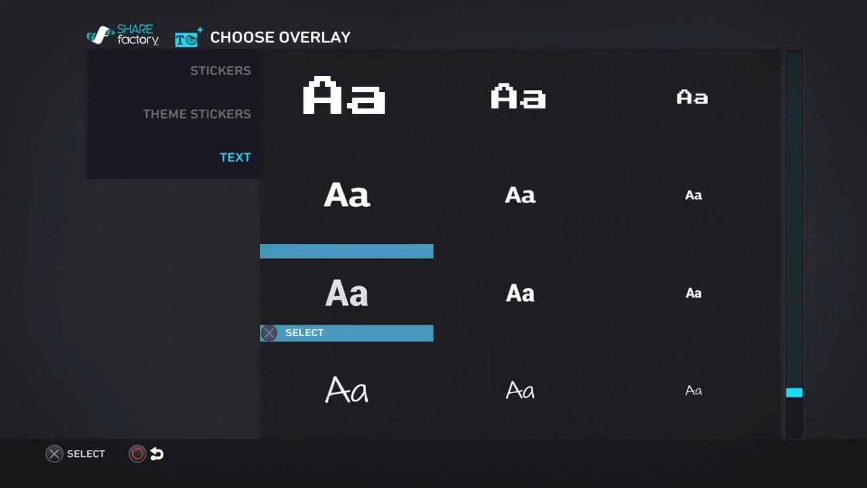
pyautogui.press('Return')
# Enter "Subscribe to SelfDestructPS" as the overlay text.
pyautogui.write('S')
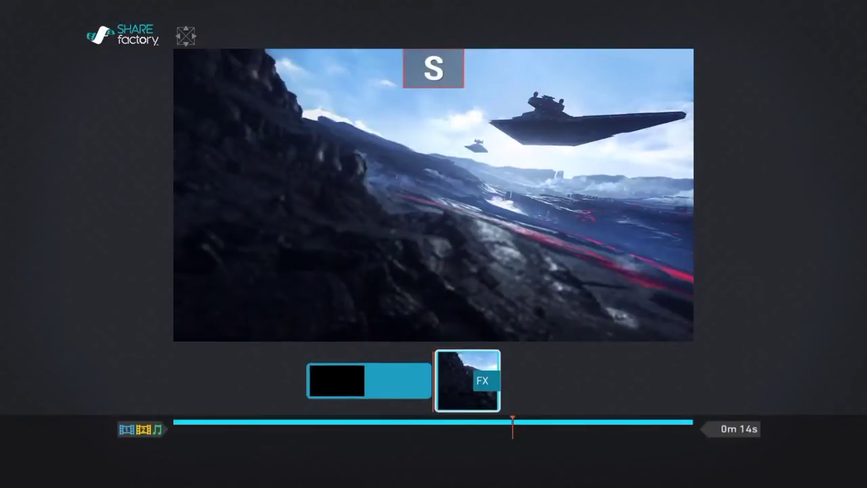
pyautogui.write('ubscribe to ')
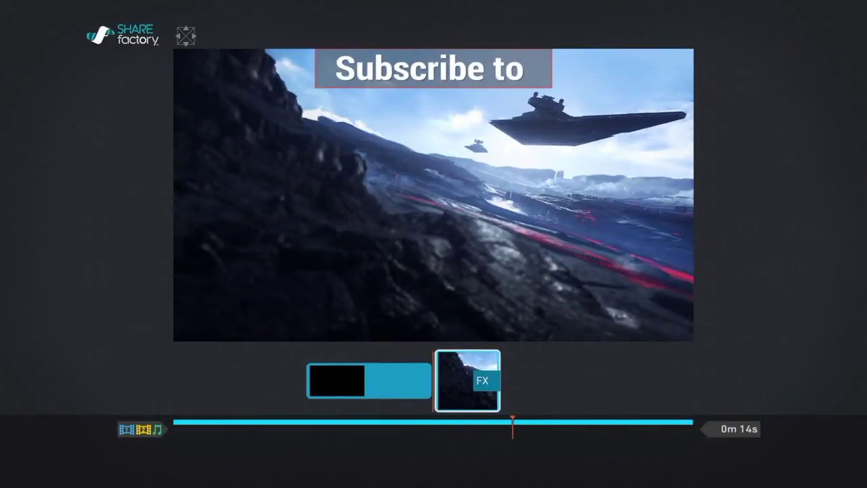
pyautogui.write('SelfDestructPS')
pyautogui.press('Return')
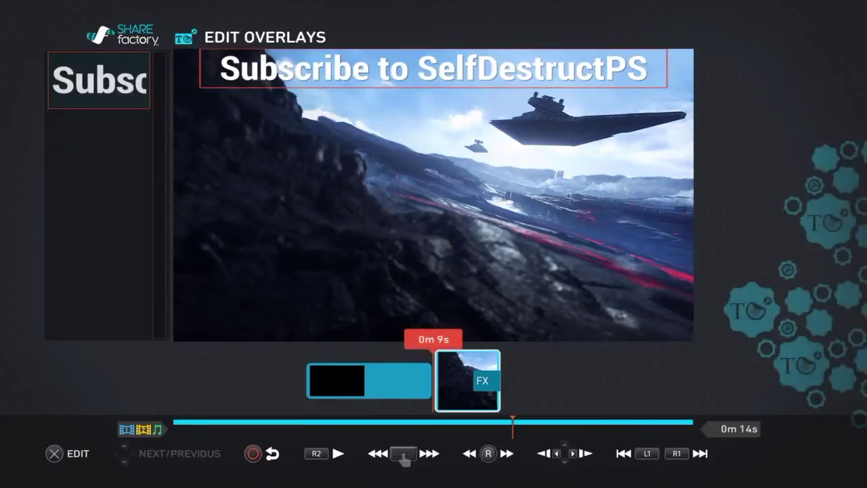
# Move the overlay text to the lower edge of the frame, roughly centred horizontally.
pyautogui.press('Return')
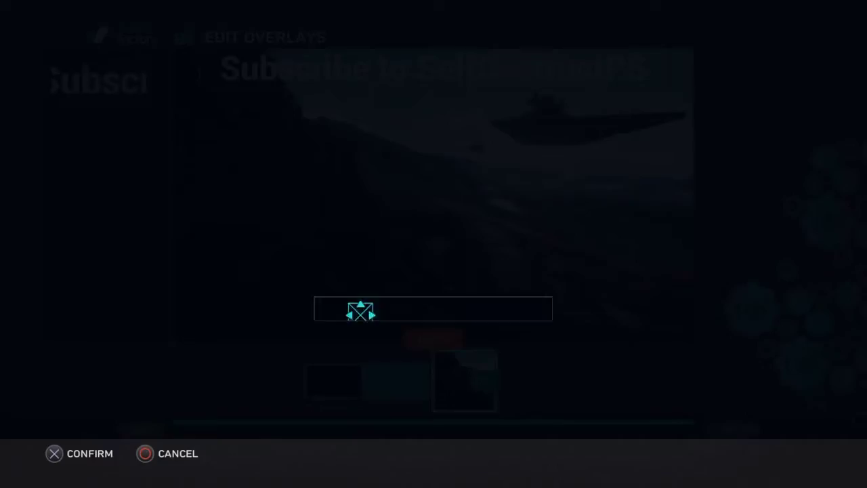
pyautogui.press('Return')
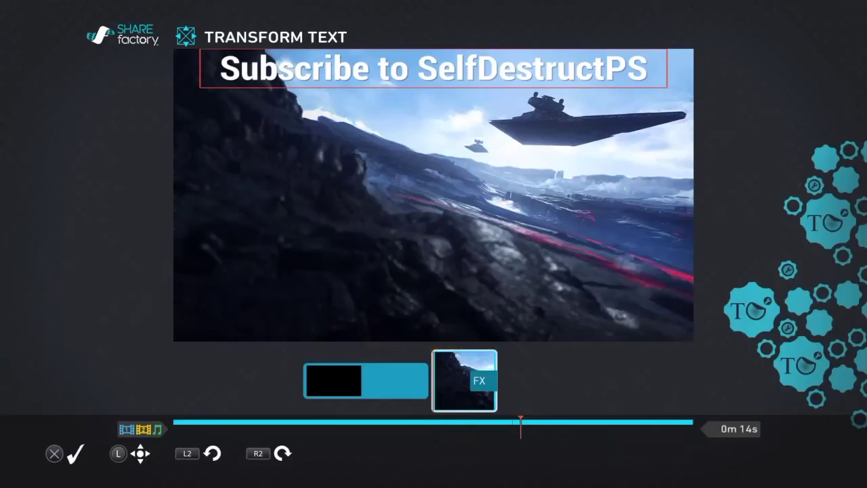
pyautogui.press('Down')
pyautogui.press('Up')
pyautogui.press('Right')
pyautogui.press('Left')
pyautogui.press('Down')
pyautogui.press('Up')
pyautogui.press('Down')
pyautogui.press('Up')
pyautogui.press('Left')
pyautogui.press('Down')
pyautogui.press('Right')
pyautogui.press('Left')
pyautogui.press('Right')
pyautogui.press('Left')
pyautogui.press('Left')
pyautogui.press('Right')
pyautogui.press('Right')
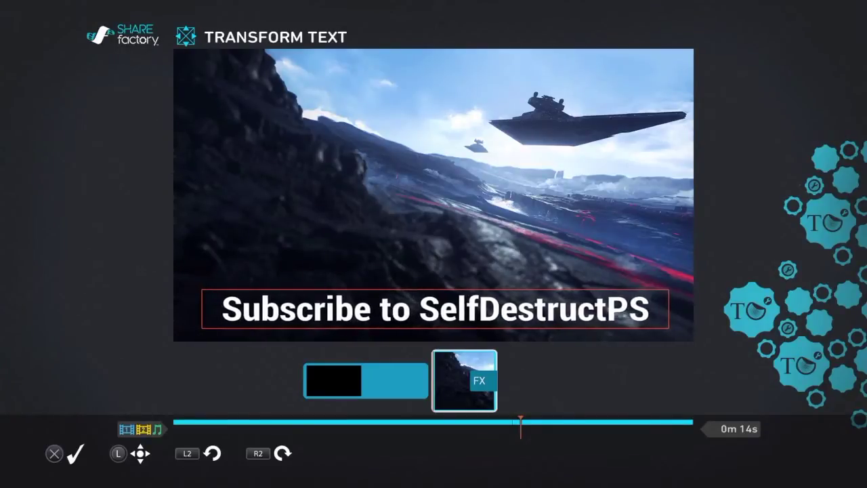
pyautogui.press('Return')
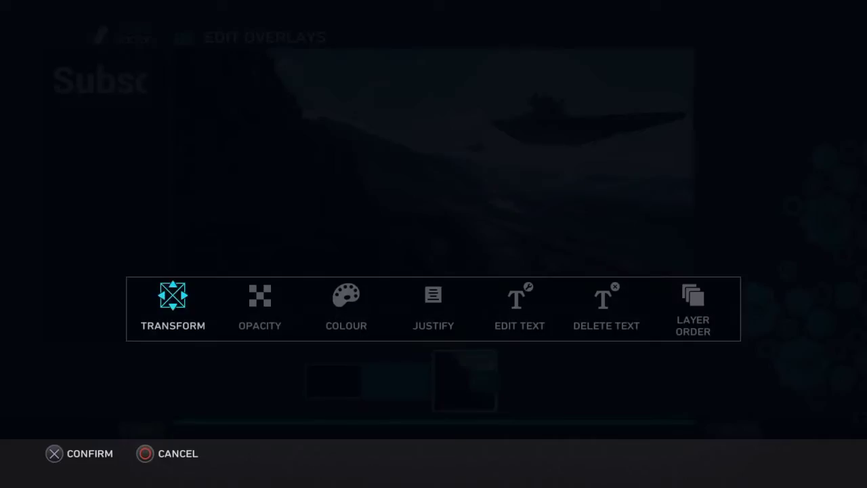
# Colour the overlay text bright red by raising its saturation, and finish editing the overlay.
pyautogui.press('Right')
pyautogui.press('Return')
pyautogui.press('Down')
pyautogui.press('Down')
pyautogui.press('Up')
pyautogui.press('Right')
pyautogui.press('Right')
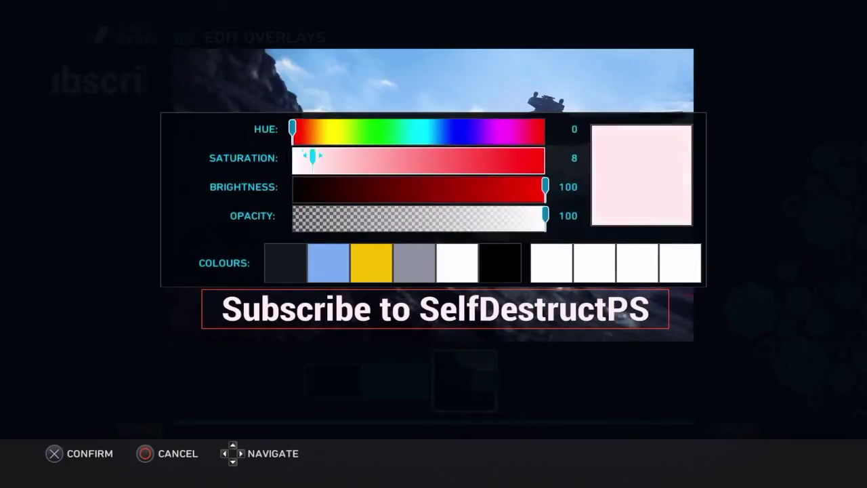
pyautogui.press('Return')
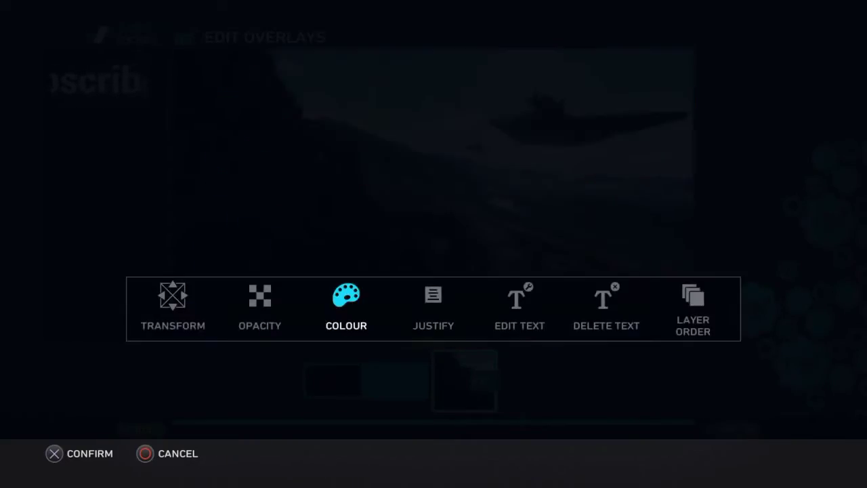
pyautogui.press('Escape')
pyautogui.press('Escape')
pyautogui.press('f')
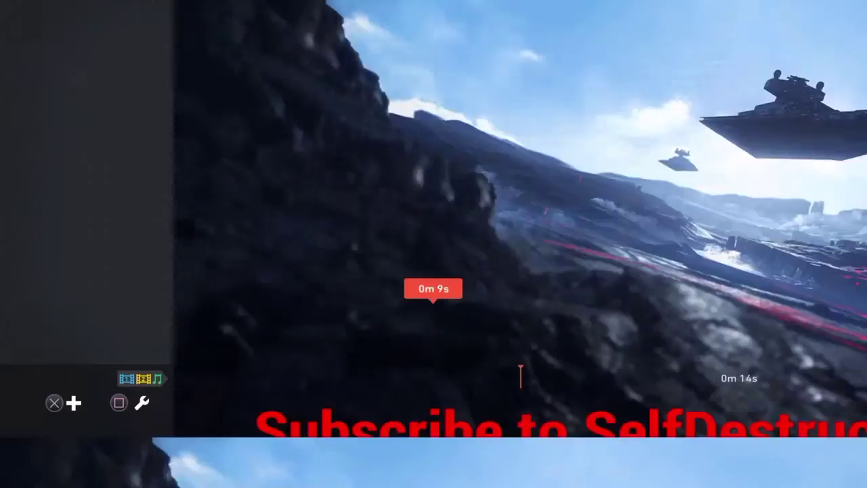
pyautogui.press('Escape')
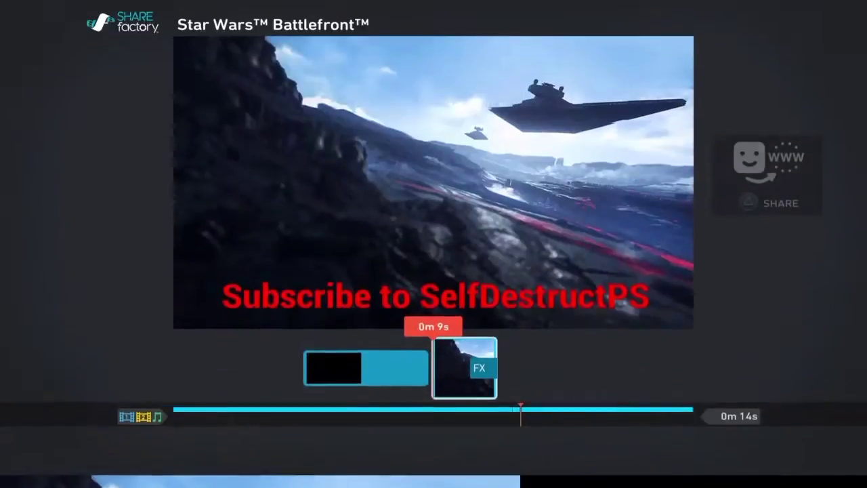
# Apply the solid red filter, located directly above Inverted in the full filter list, to the screenshot.
pyautogui.press('Return')
pyautogui.press('Right')
pyautogui.press('Right')
pyautogui.press('Left')
pyautogui.press('Return')
pyautogui.press('Right')
pyautogui.press('Right')
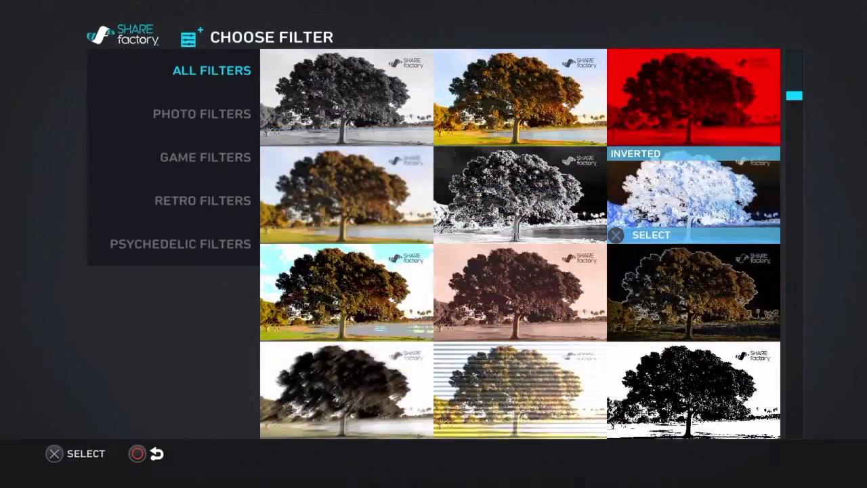
pyautogui.press('Up')
pyautogui.press('Return')
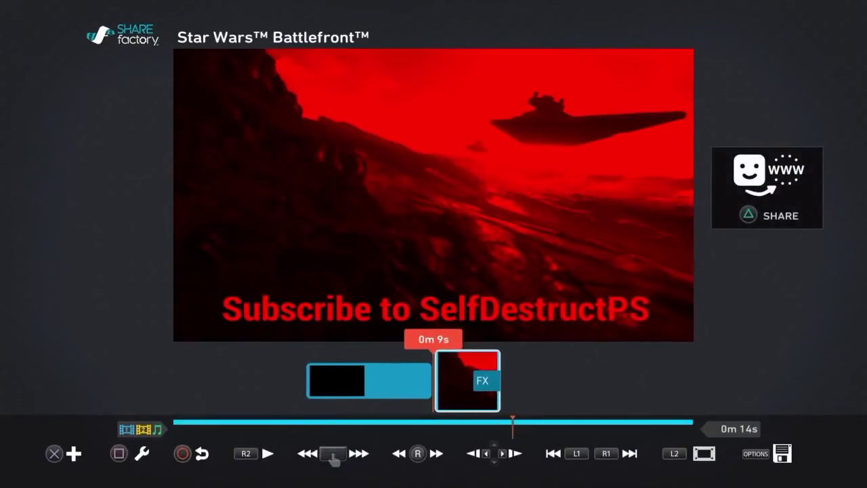
# Replace the screenshot's solid red filter with one that gives it natural blue colours.
pyautogui.press('Return')
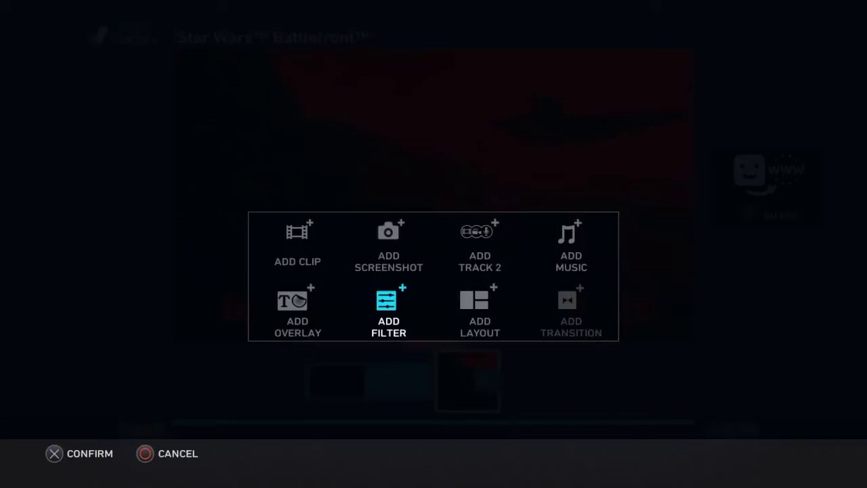
pyautogui.press('Return')
pyautogui.press('Down')
pyautogui.press('Left')
pyautogui.press('Right')
pyautogui.press('Left')
pyautogui.press('Right')
pyautogui.press('Right')
pyautogui.press('Up')
pyautogui.press('Return')
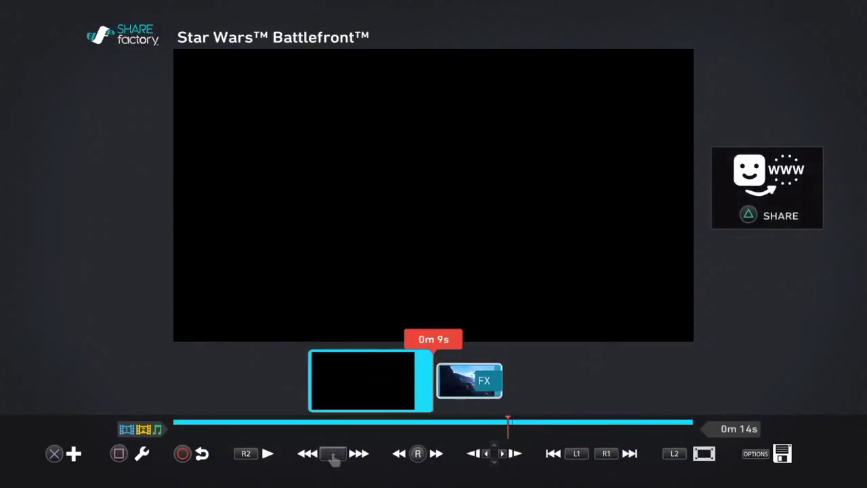
# Try a blur vignette layout on the screenshot.
pyautogui.press('Right')
pyautogui.press('Return')
pyautogui.press('Right')
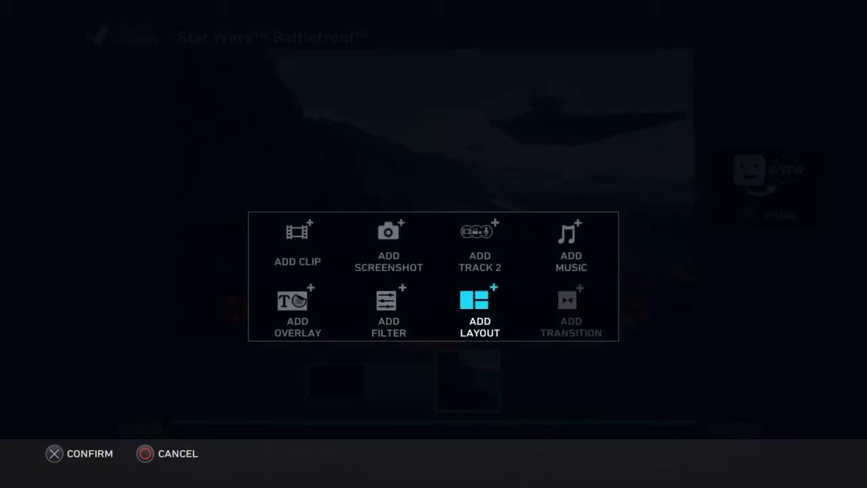
pyautogui.press('Return')
pyautogui.press('Right')
pyautogui.press('Left')
pyautogui.press('Left')
pyautogui.press('Down')
pyautogui.press('Down')
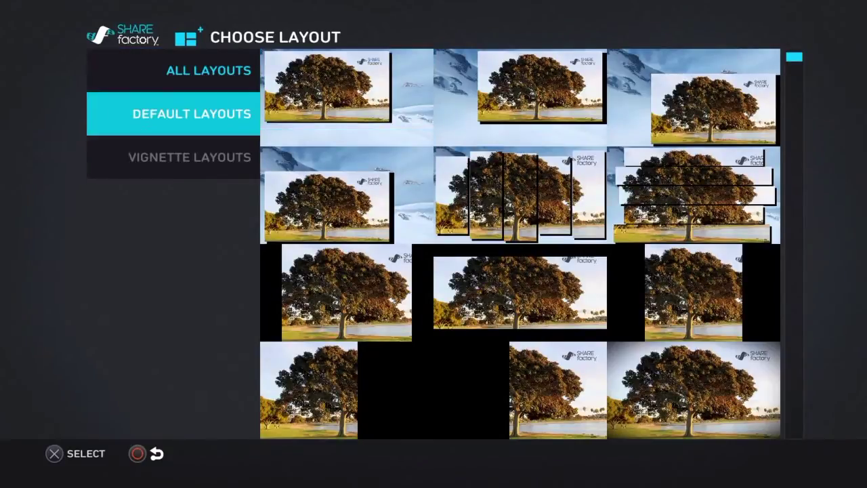
pyautogui.press('Right')
pyautogui.press('Right')
pyautogui.press('Right')
pyautogui.press('Left')
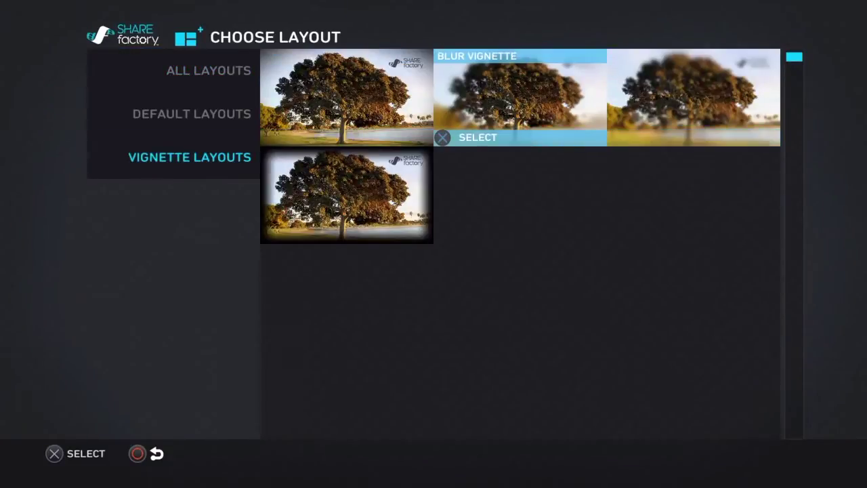
pyautogui.press('Escape')
# Apply the Time Bender Vignette layout to the screenshot and check the result full screen.
pyautogui.press('Return')
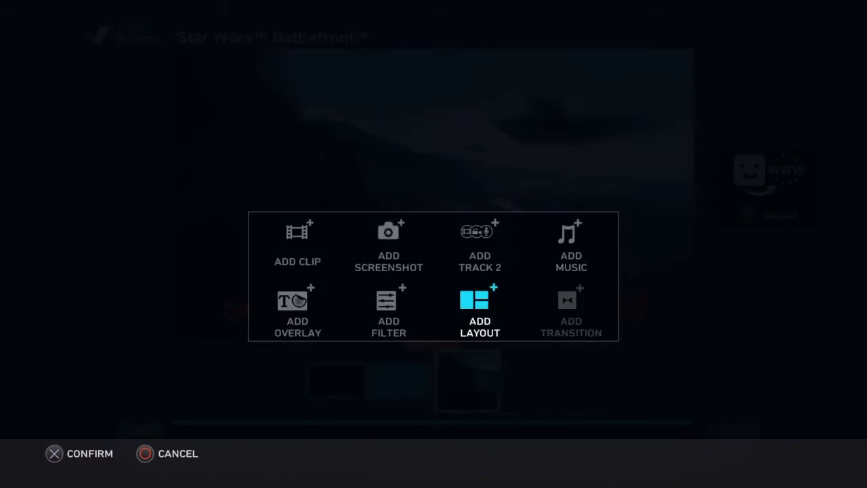
pyautogui.press('Return')
pyautogui.press('Left')
pyautogui.press('Right')
pyautogui.press('Down')
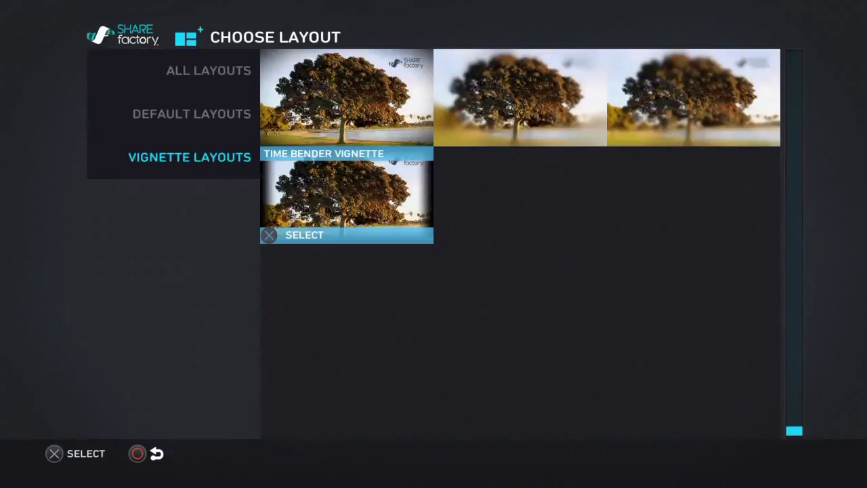
pyautogui.press('Return')
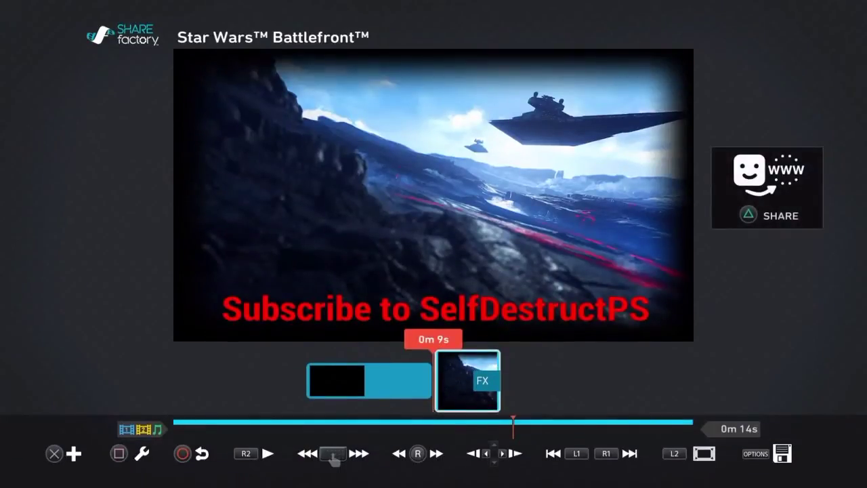
pyautogui.press('f')
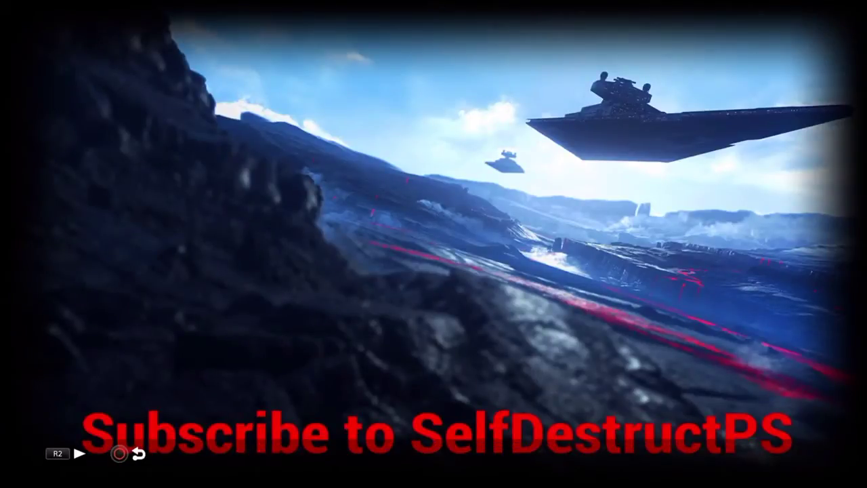
pyautogui.press('Escape')
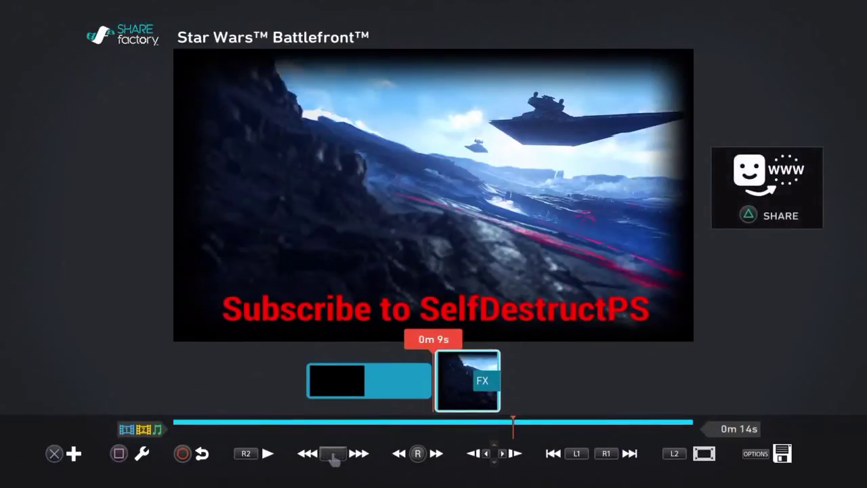
# Add a second text overlay to the screenshot, using a small condensed font.
pyautogui.press('Return')
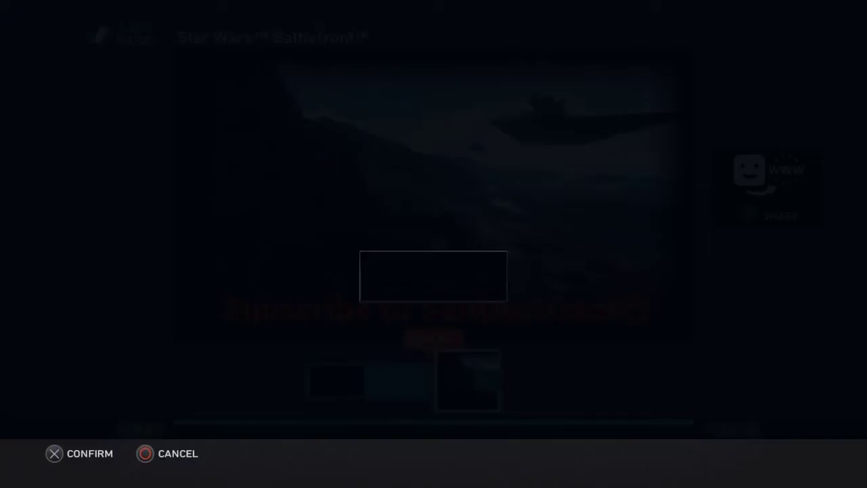
pyautogui.press('Left')
pyautogui.press('Up')
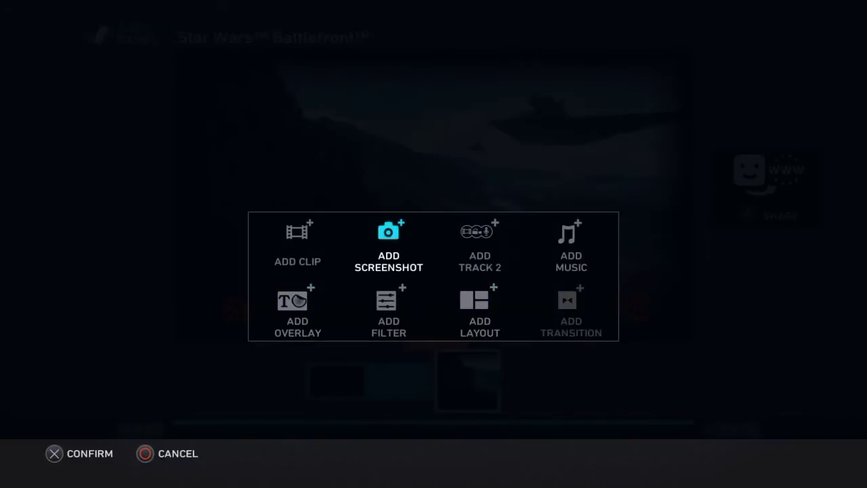
pyautogui.press('Down')
pyautogui.press('Left')
pyautogui.press('Return')
pyautogui.press('Down')
pyautogui.press('Down')
pyautogui.press('Down')
pyautogui.press('Down')
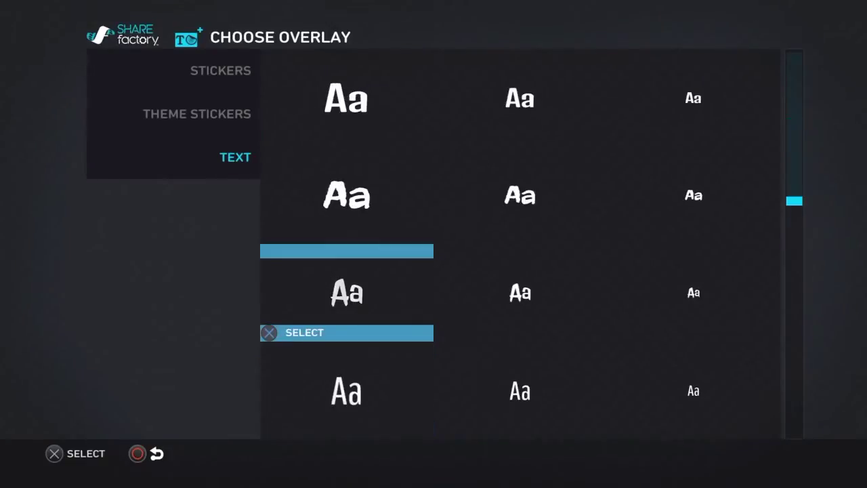
pyautogui.press('Down')
pyautogui.press('Right')
pyautogui.press('Right')
pyautogui.press('Up')
pyautogui.press('Up')
pyautogui.press('Left')
pyautogui.press('Down')
pyautogui.press('Right')
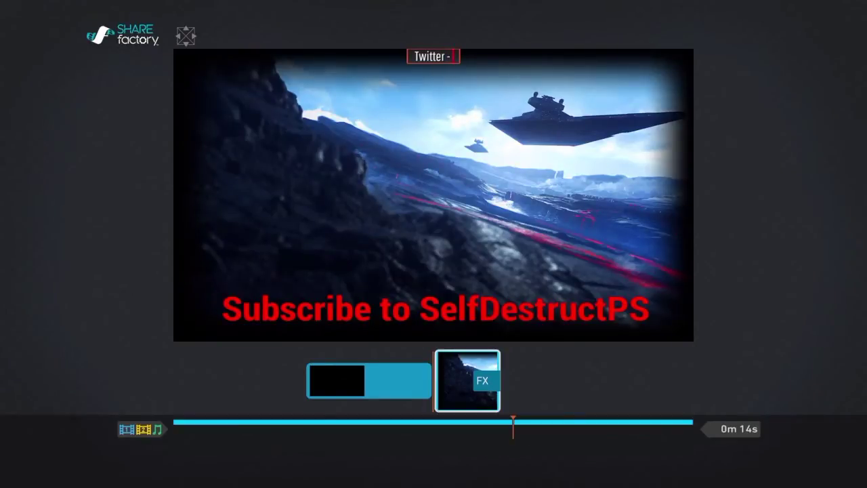
pyautogui.write('tp')
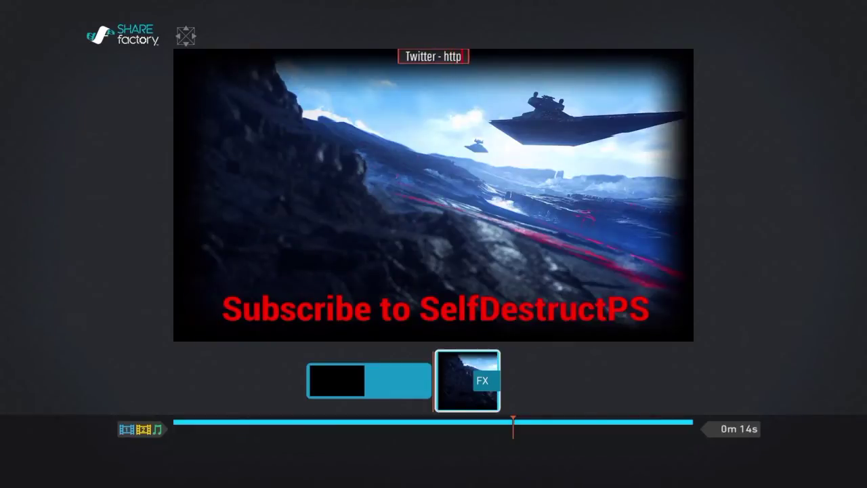
pyautogui.write(':')
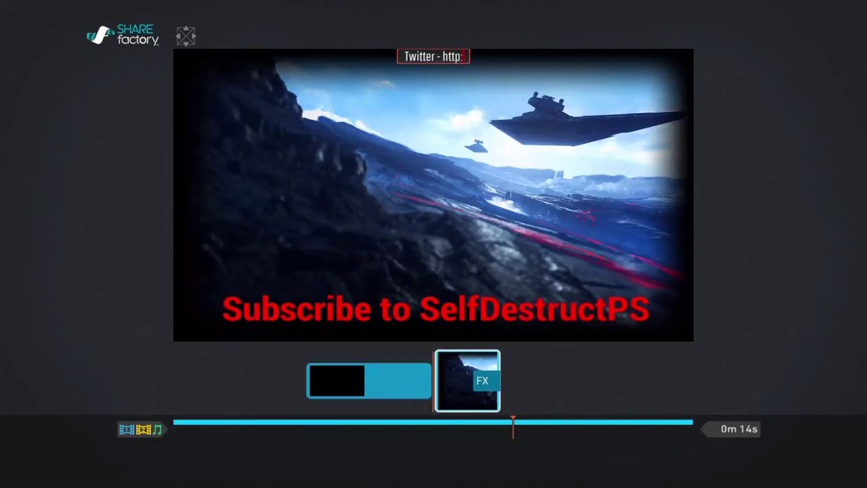
pyautogui.write('//')
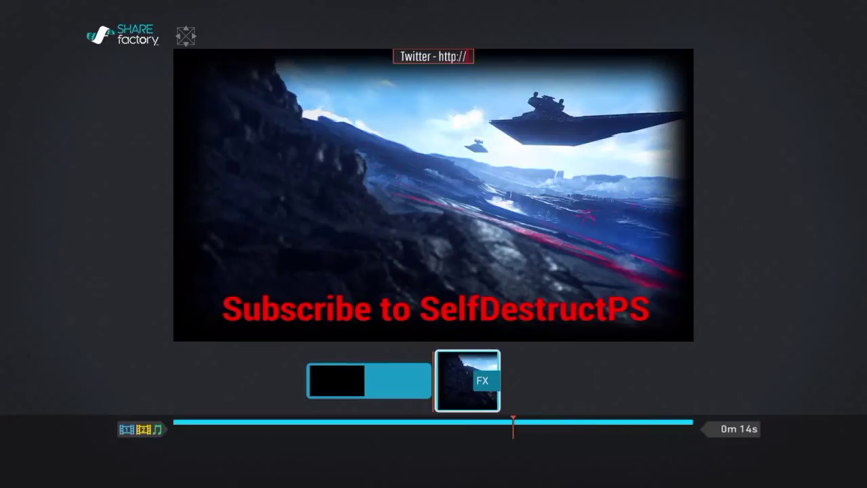
pyautogui.write('www')
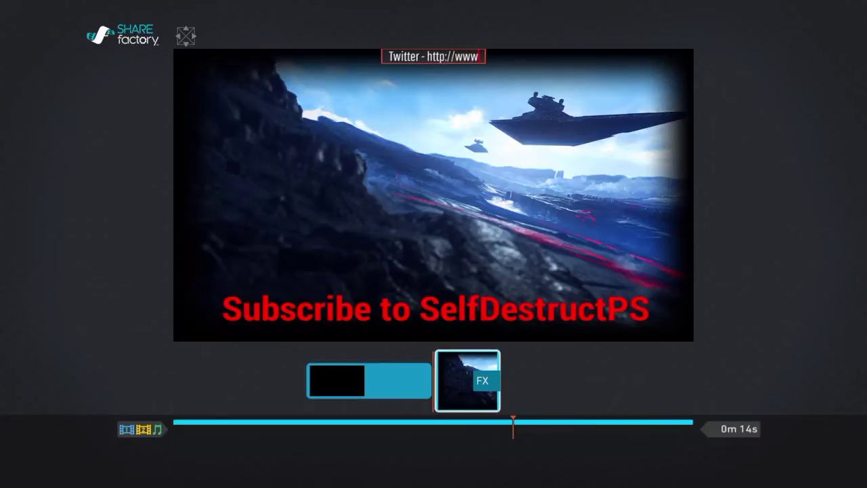
pyautogui.write('.')
pyautogui.write('t')
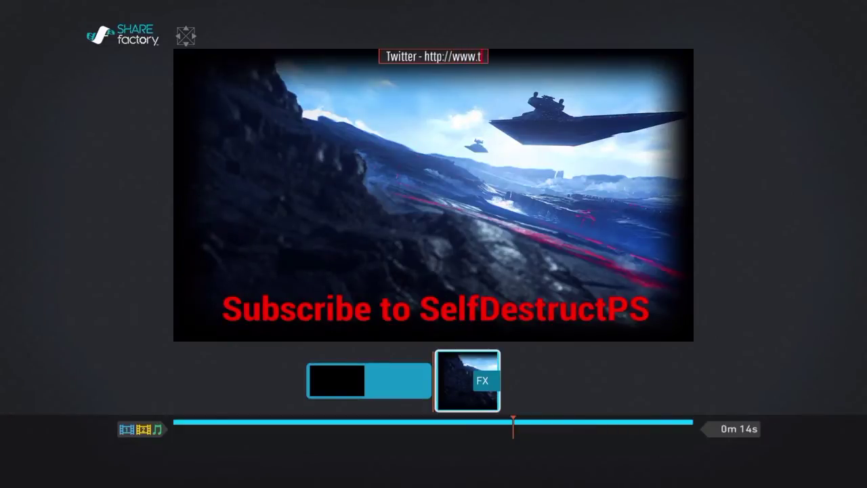
pyautogui.write('witte')
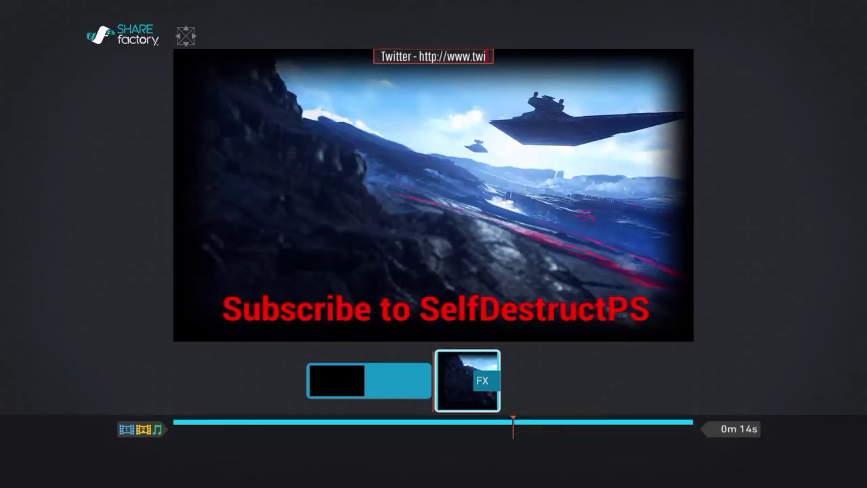
pyautogui.write('r')
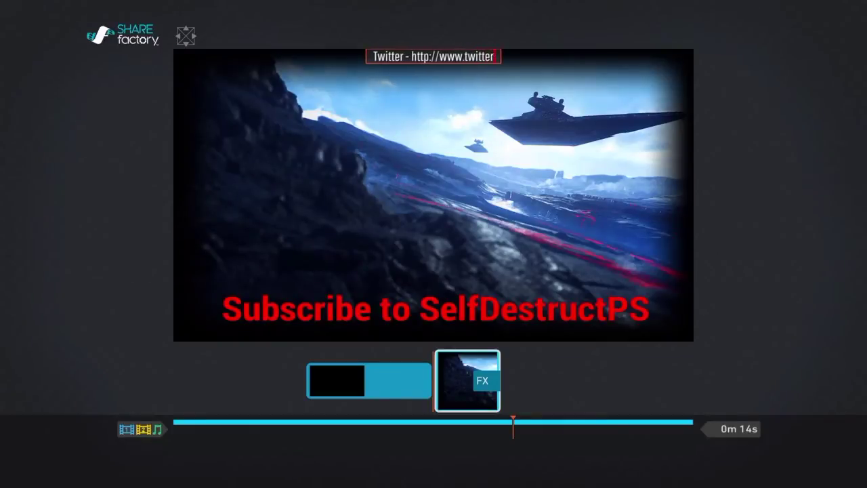
pyautogui.write('.com')
pyautogui.press('Return')
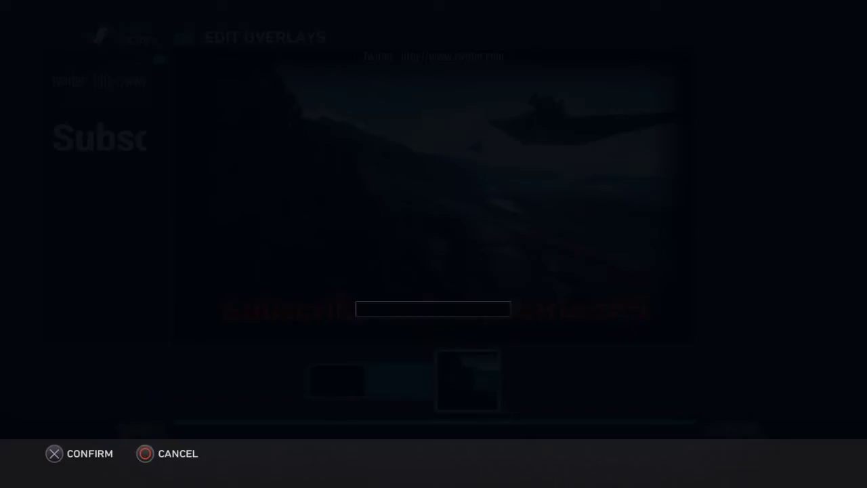
# Move the Twitter text to just above the right end of the red subscribe line, and finish editing the overlays.
pyautogui.press('Left')
pyautogui.press('Left')
pyautogui.press('Return')
pyautogui.press('Down')
pyautogui.press('Left')
pyautogui.press('Up')
pyautogui.press('Left')
pyautogui.press('Down')
pyautogui.press('Up')
pyautogui.press('Left')
pyautogui.press('Down')
pyautogui.press('Right')
pyautogui.press('Up')
pyautogui.press('Down')
pyautogui.press('Left')
pyautogui.press('Right')
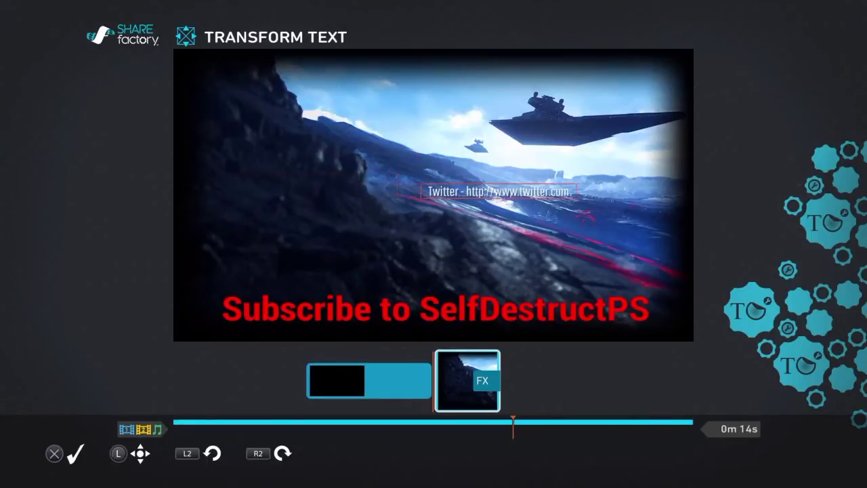
pyautogui.press('Down')
pyautogui.press('Down')
pyautogui.press('Up')
pyautogui.press('Right')
pyautogui.press('Down')
pyautogui.press('Return')
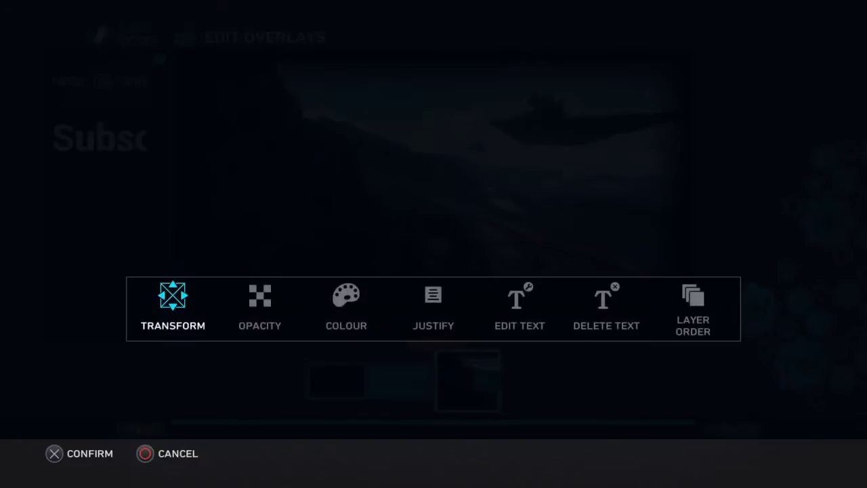
pyautogui.press('Escape')
pyautogui.press('Escape')
# Preview the decorated screenshot full screen and scrub through it on the timeline.
pyautogui.press('L2')
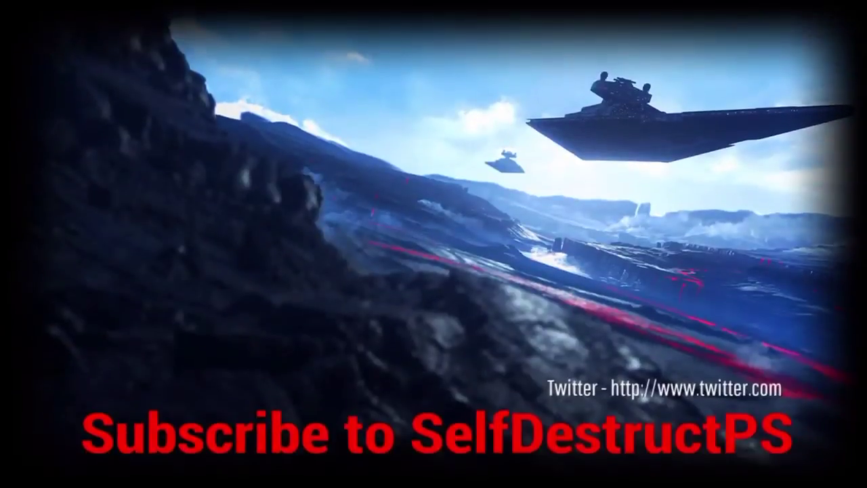
pyautogui.press('Escape')
pyautogui.press('Left')
pyautogui.press('Right')
pyautogui.press('Left')
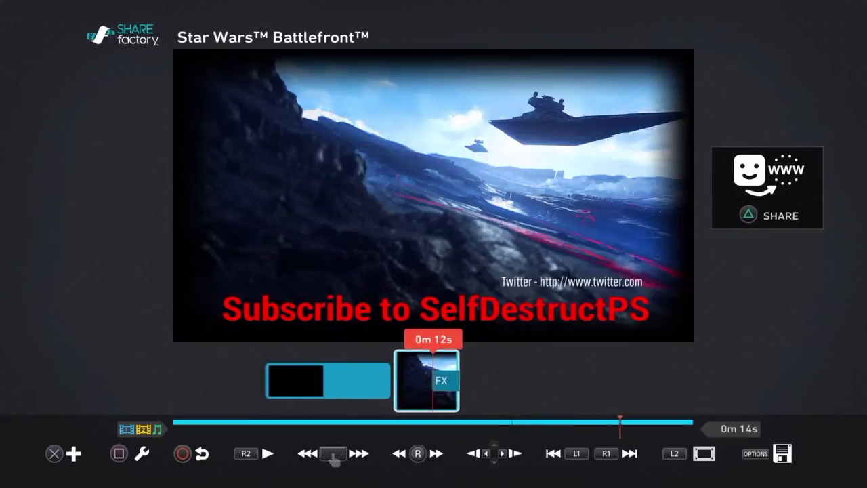
pyautogui.press('Left')
pyautogui.press('Right')
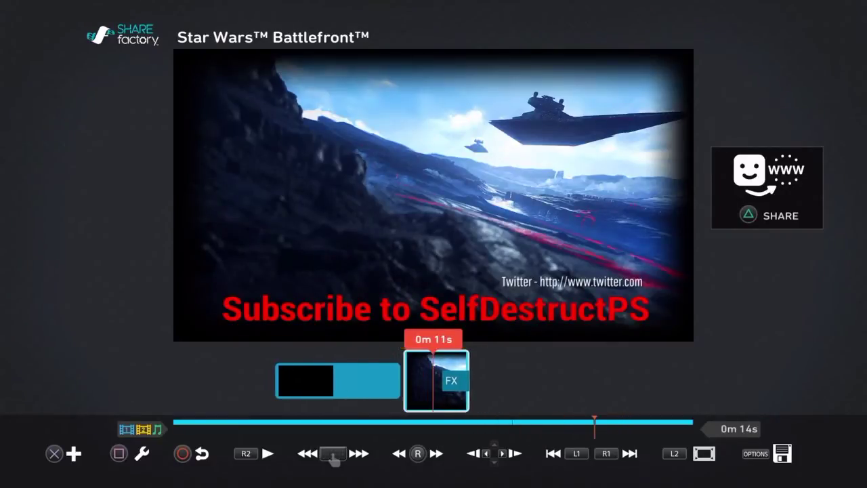
pyautogui.press('space')
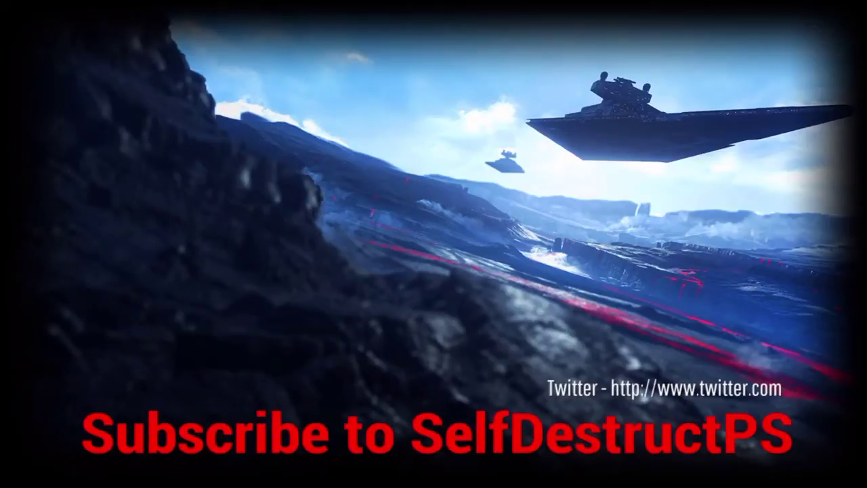
pyautogui.press('Escape')
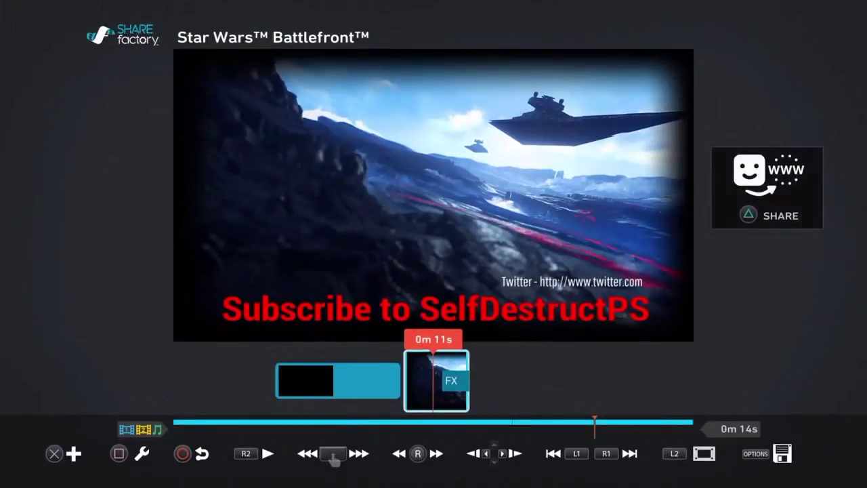
pyautogui.press('Right')
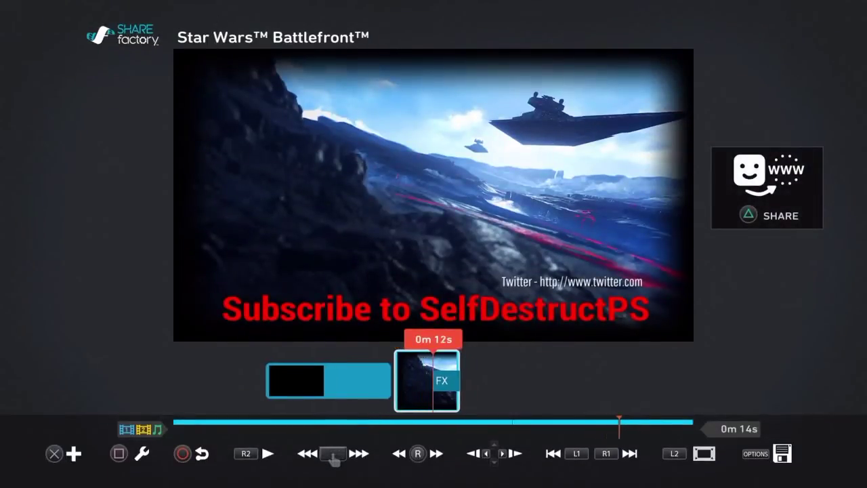
pyautogui.press('Right')
pyautogui.press('Left')
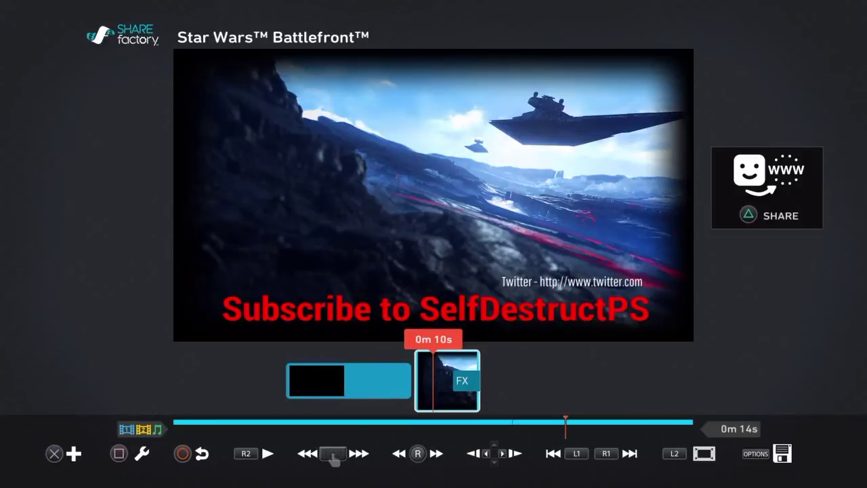
pyautogui.press('Right')
pyautogui.press('Right')
pyautogui.press('Right')
pyautogui.press('Right')
pyautogui.press('Left')
pyautogui.press('Left')
pyautogui.press('Left')
pyautogui.press('Right')
pyautogui.press('Left')
pyautogui.press('Right')
# Delete the screenshot from the timeline, keeping only the intro clip.
pyautogui.press('Right')
pyautogui.press('Return')
pyautogui.press('Right')
pyautogui.press('Right')
pyautogui.press('Right')
pyautogui.press('Return')
pyautogui.press('Return')
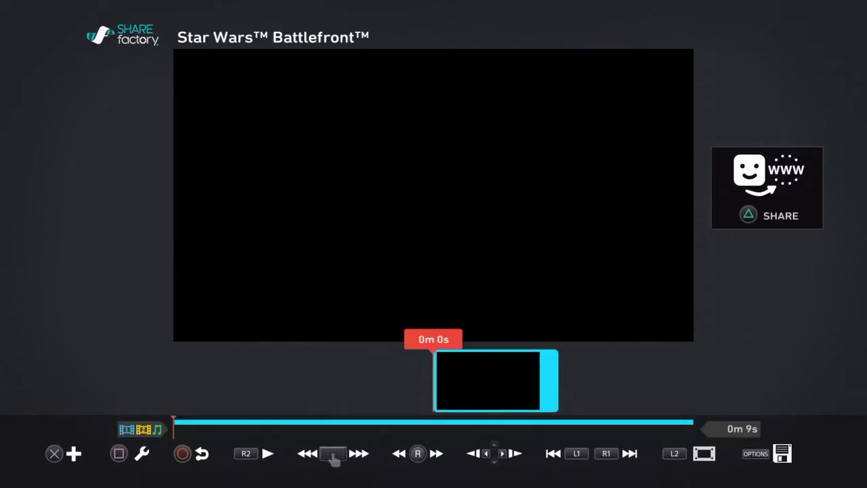
# Start adding a clip and browse the available clips for gameplay footage to place after the intro.
pyautogui.press('Return')
pyautogui.press('Up')
pyautogui.press('Return')
pyautogui.press('Right')
pyautogui.press('Down')
pyautogui.press('Left')
pyautogui.press('Left')
pyautogui.press('Up')
pyautogui.press('Right')
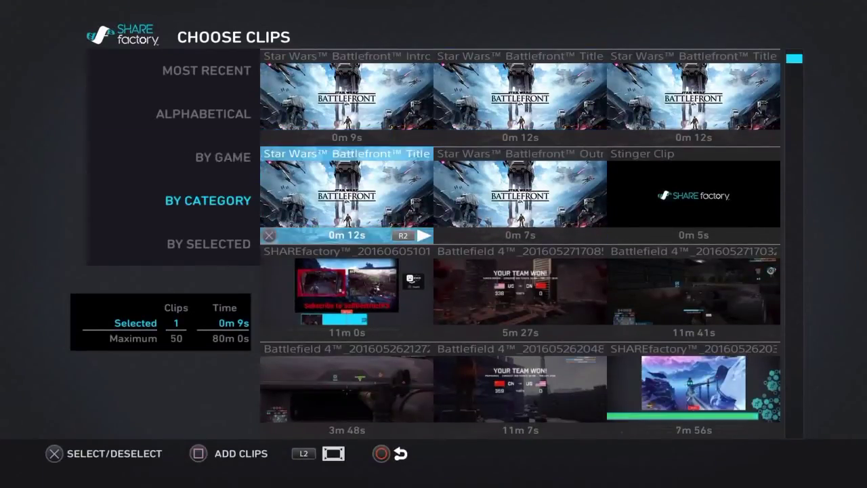
pyautogui.press('Right')
pyautogui.press('Down')
pyautogui.press('Left')
pyautogui.press('Up')
pyautogui.press('Down')
pyautogui.press('Down')
pyautogui.press('Right')
pyautogui.press('Left')
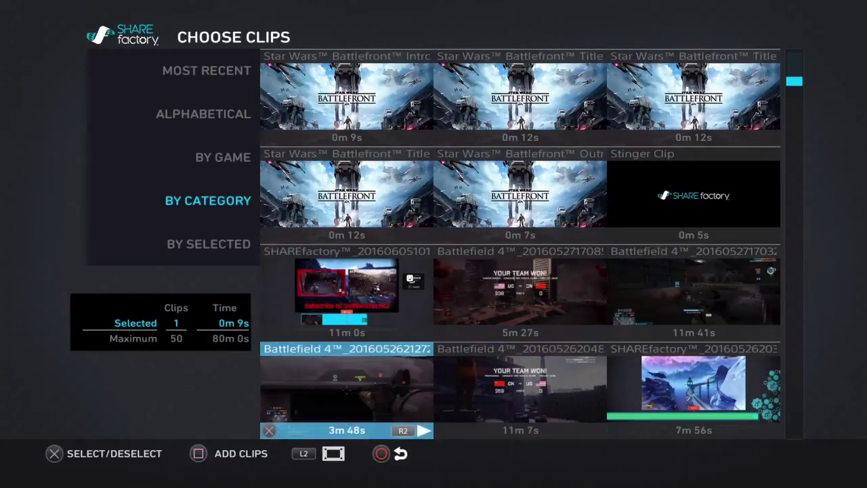
pyautogui.press('Up')
pyautogui.press('Right')
pyautogui.press('Right')
pyautogui.press('Down')
pyautogui.press('Left')
pyautogui.press('Down')
pyautogui.press('Down')
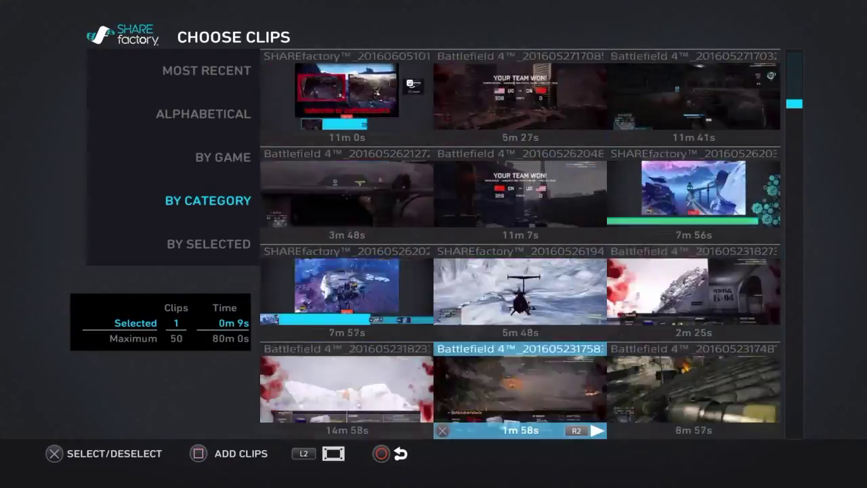
pyautogui.press('Up')
pyautogui.press('Up')
pyautogui.press('Up')
pyautogui.press('Up')
pyautogui.press('Up')
pyautogui.press('Left')
pyautogui.press('Left')
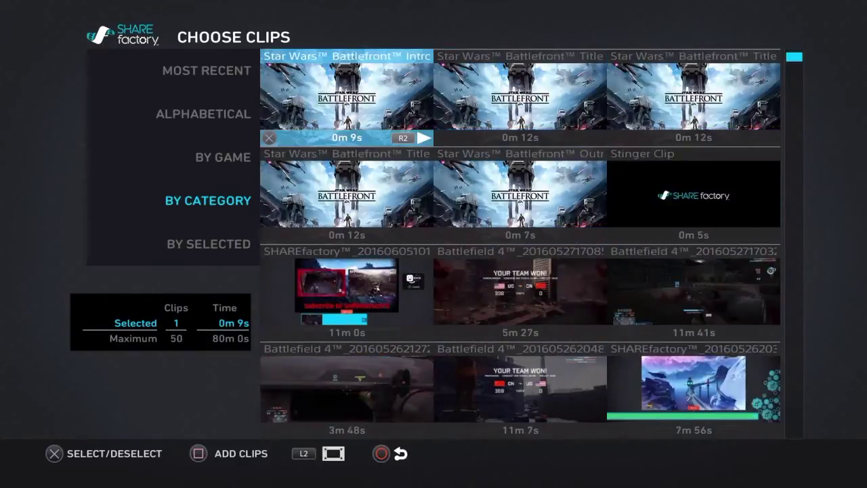
# Filter the available clips by game, choosing SHAREfactory.
pyautogui.press('Up')
pyautogui.press('Return')
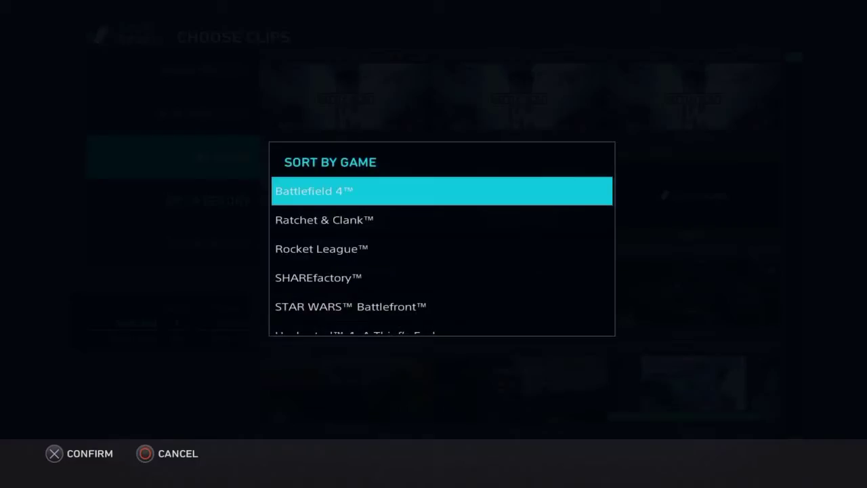
pyautogui.press('Down')
pyautogui.press('Down')
pyautogui.press('Down')
pyautogui.press('Return')
# Select the 5m 27s SHAREfactory gameplay clip and add it to the timeline after the intro.
pyautogui.press('Right')
pyautogui.press('Down')
pyautogui.press('Down')
pyautogui.press('Down')
pyautogui.press('Down')
pyautogui.press('Right')
pyautogui.press('Left')
pyautogui.press('Left')
pyautogui.press('Up')
pyautogui.press('Right')
pyautogui.press('Right')
pyautogui.press('Up')
pyautogui.press('Left')
pyautogui.press('Up')
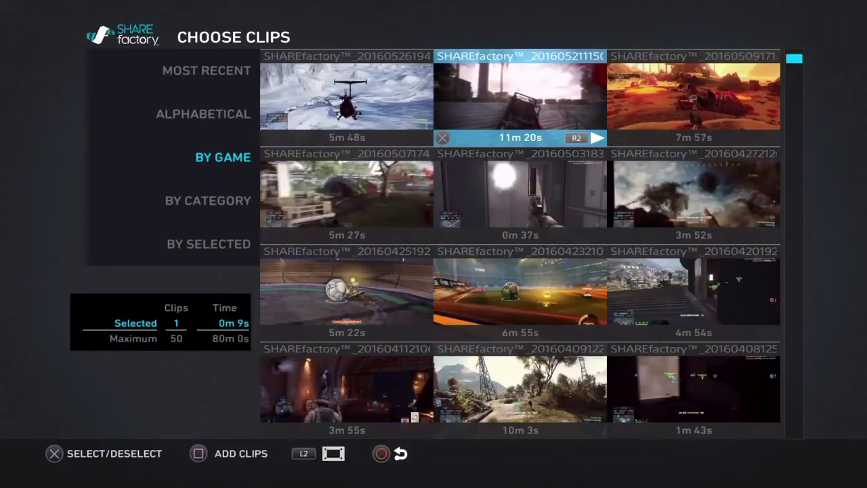
pyautogui.press('Left')
pyautogui.press('Down')
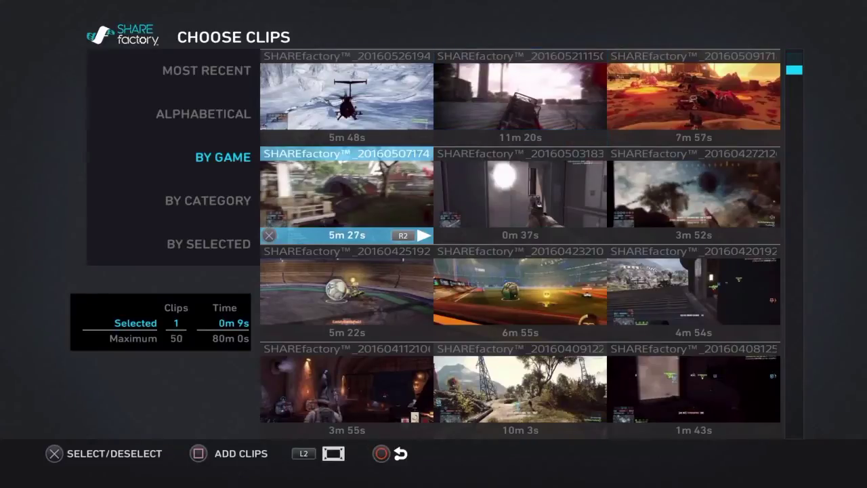
pyautogui.press('Return')
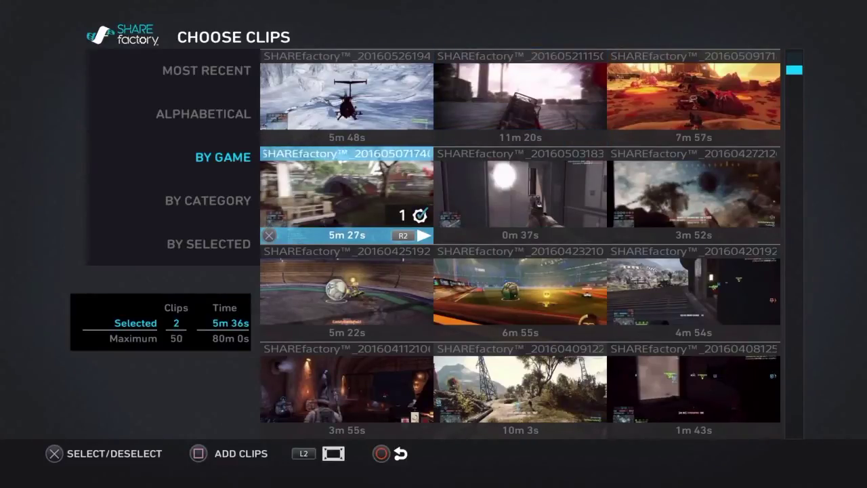
pyautogui.press('s')
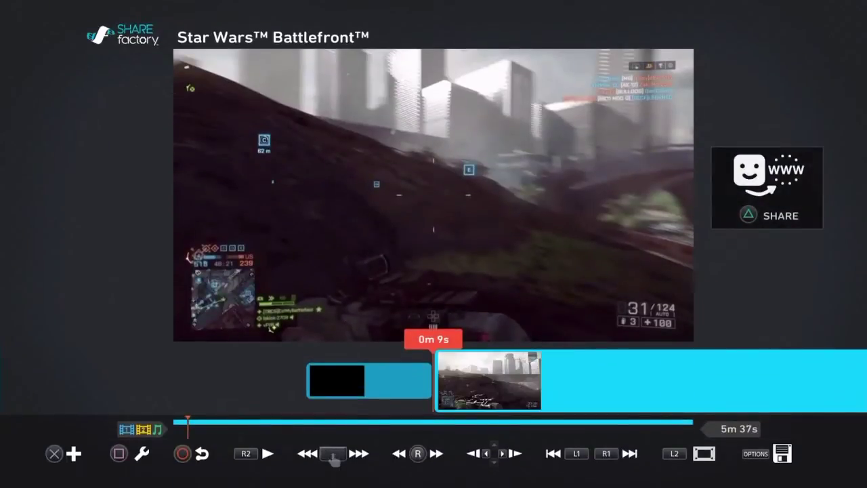
# Set the added gameplay clip's volume to 0%, without applying it to all clips.
pyautogui.press('Right')
pyautogui.press('s')
pyautogui.press('Right')
pyautogui.press('Right')
pyautogui.press('Right')
pyautogui.press('Right')
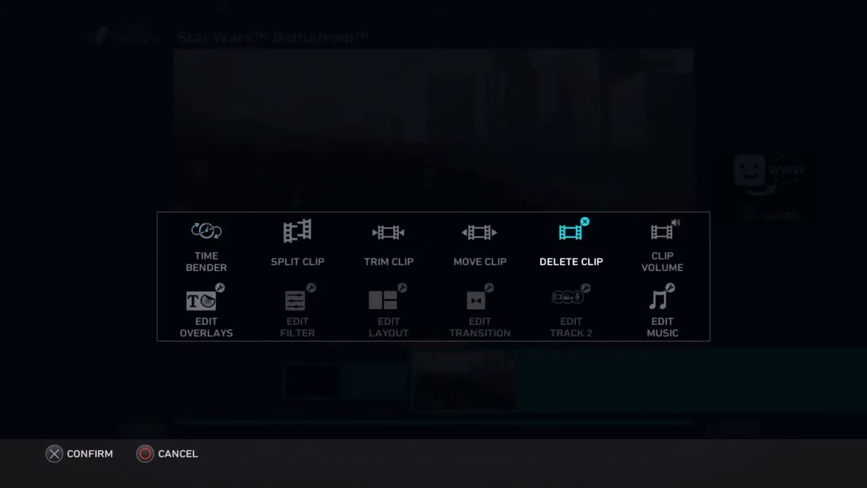
pyautogui.press('Right')
pyautogui.press('Return')
pyautogui.press('Left')
pyautogui.press('Left')
pyautogui.press('Left')
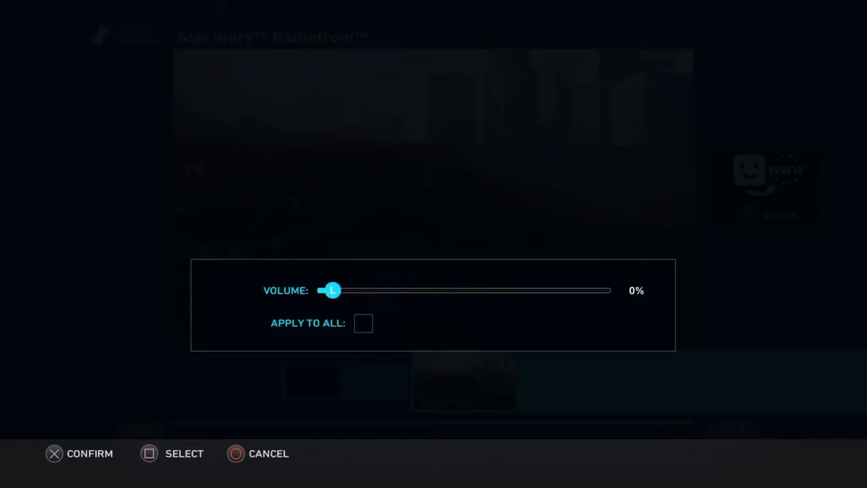
pyautogui.press('Return')
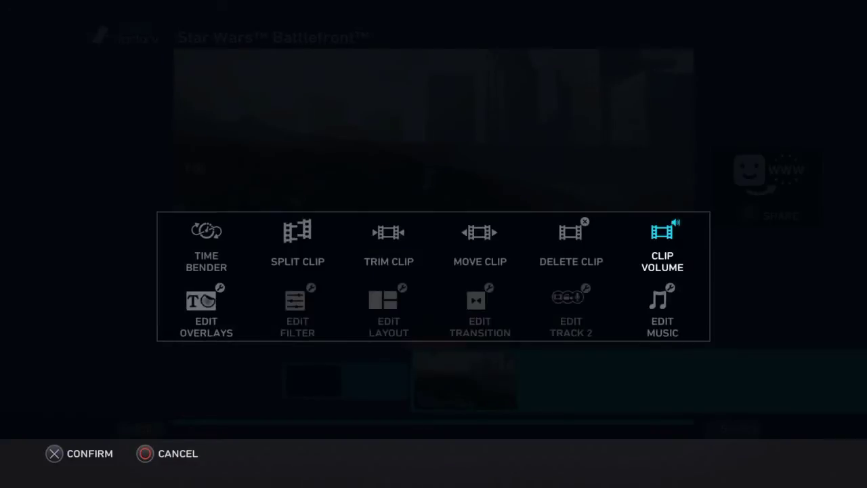
# Return to the start of the gameplay clip at 0m 9s and start adding a Track 2 clip there.
pyautogui.press('Escape')
pyautogui.press('Left')
pyautogui.press('Right')
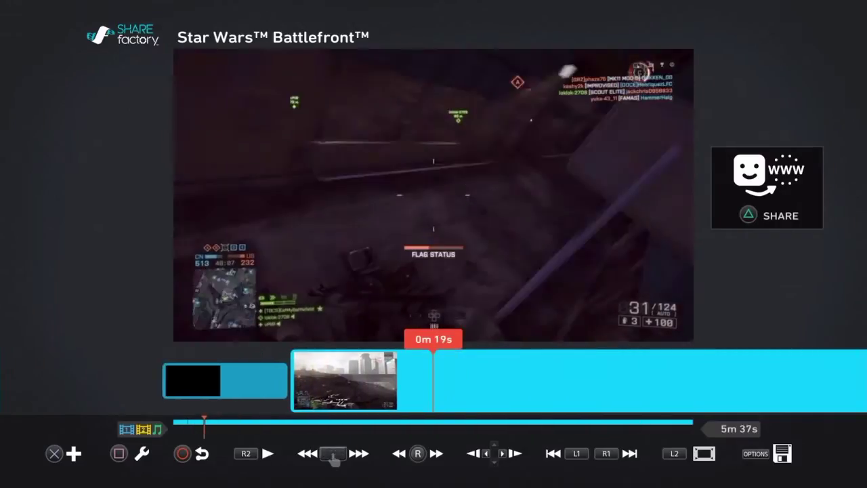
pyautogui.press('Left')
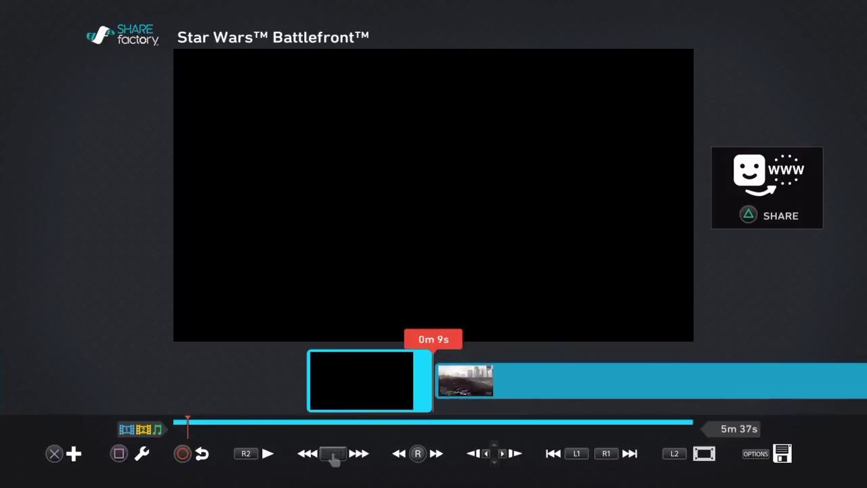
pyautogui.press('Right')
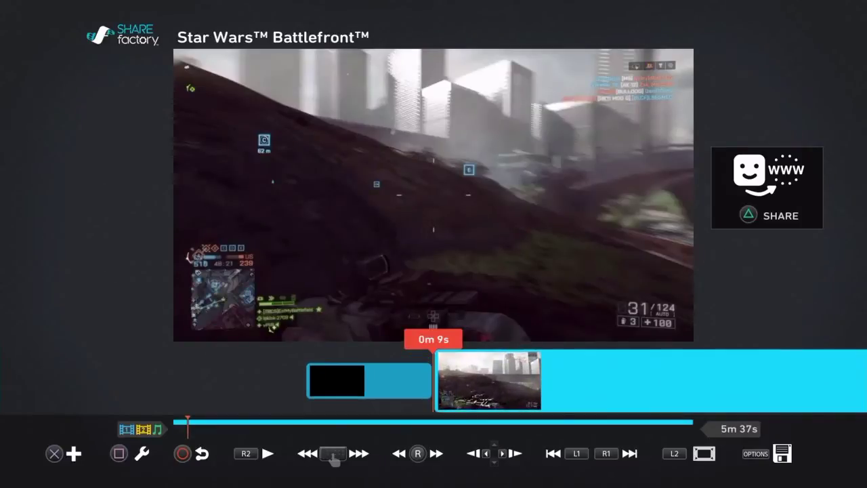
pyautogui.press('Return')
pyautogui.press('Right')
pyautogui.press('Down')
pyautogui.press('Up')
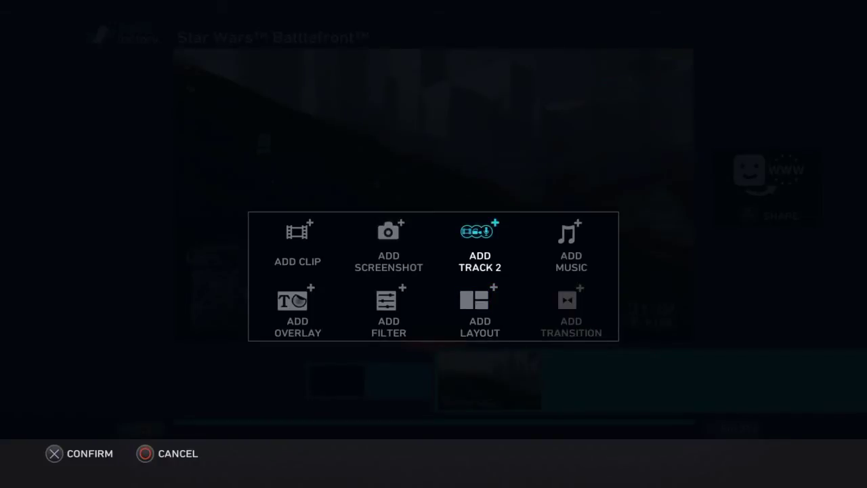
pyautogui.press('Return')
pyautogui.press('Return')
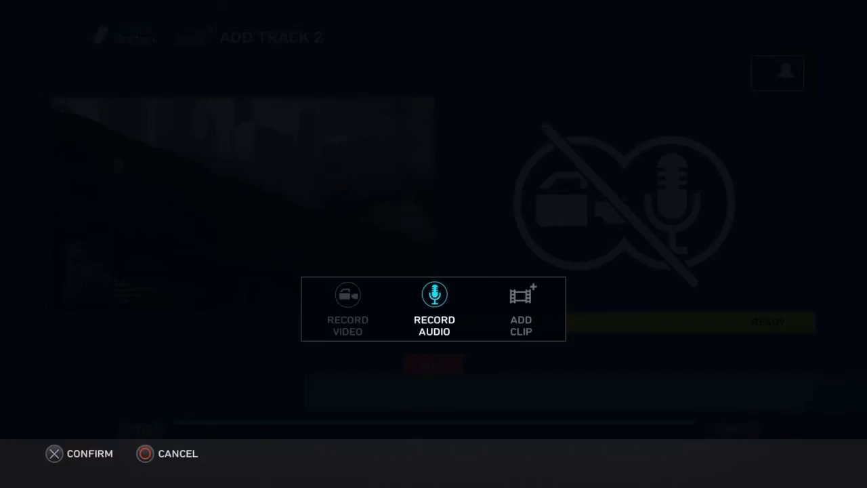
pyautogui.press('Right')
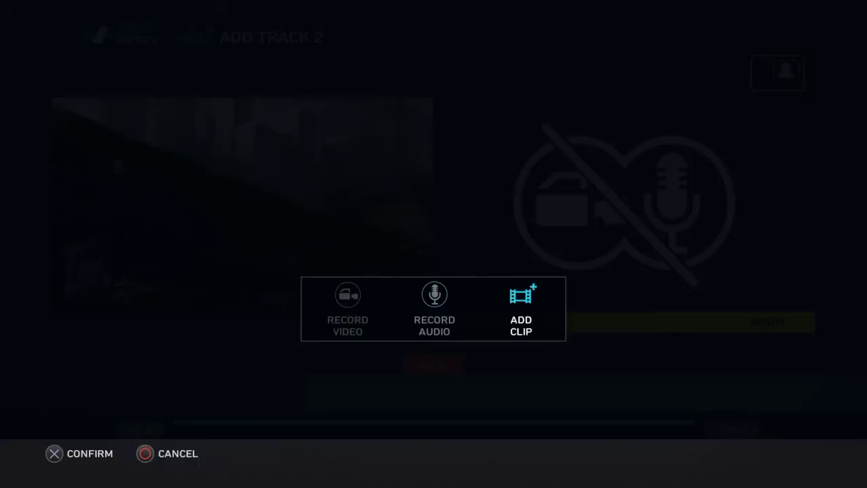
pyautogui.press('Return')
# Browse the SHAREfactory clips for footage to use on Track 2.
pyautogui.press('Right')
pyautogui.press('Right')
pyautogui.press('Down')
pyautogui.press('Down')
pyautogui.press('Down')
pyautogui.press('Up')
pyautogui.press('Left')
pyautogui.press('Down')
pyautogui.press('Down')
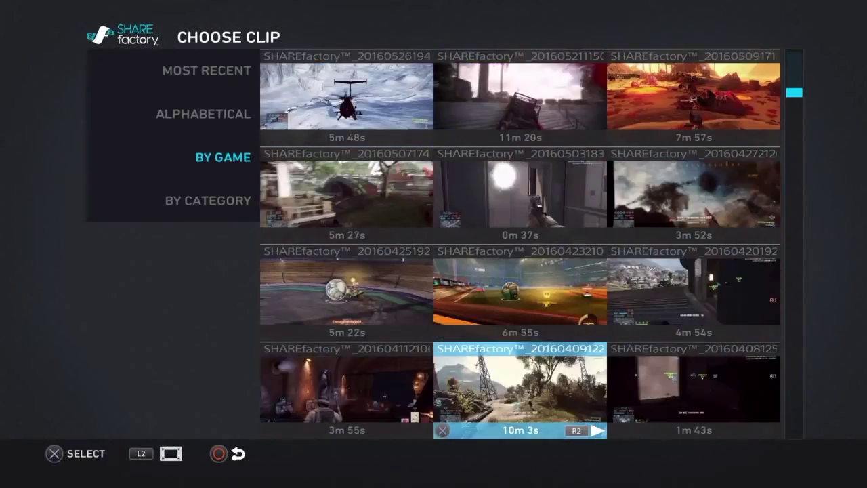
pyautogui.press('Up')
pyautogui.press('Up')
pyautogui.press('Down')
pyautogui.press('Down')
pyautogui.press('Down')
pyautogui.press('Right')
pyautogui.press('Left')
pyautogui.press('Right')
pyautogui.press('Up')
pyautogui.press('Up')
pyautogui.press('Up')
pyautogui.press('Left')
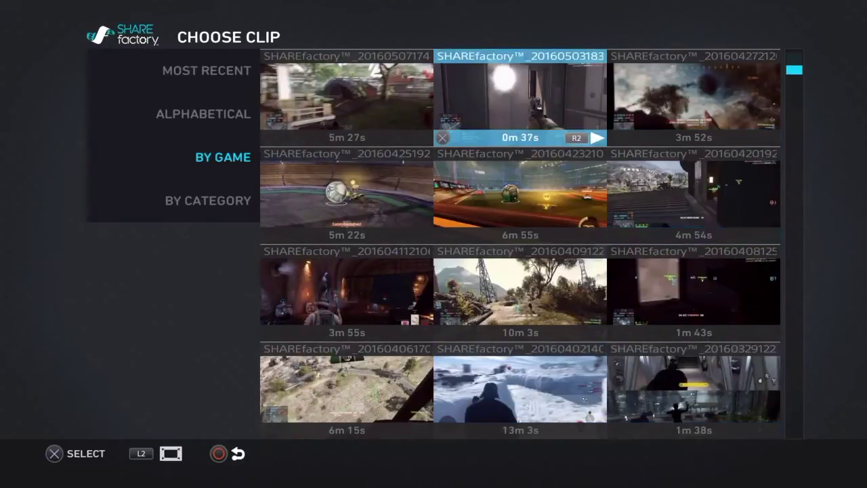
pyautogui.press('Up')
pyautogui.press('Up')
pyautogui.press('Down')
pyautogui.press('Down')
pyautogui.press('Down')
pyautogui.press('Down')
pyautogui.press('Down')
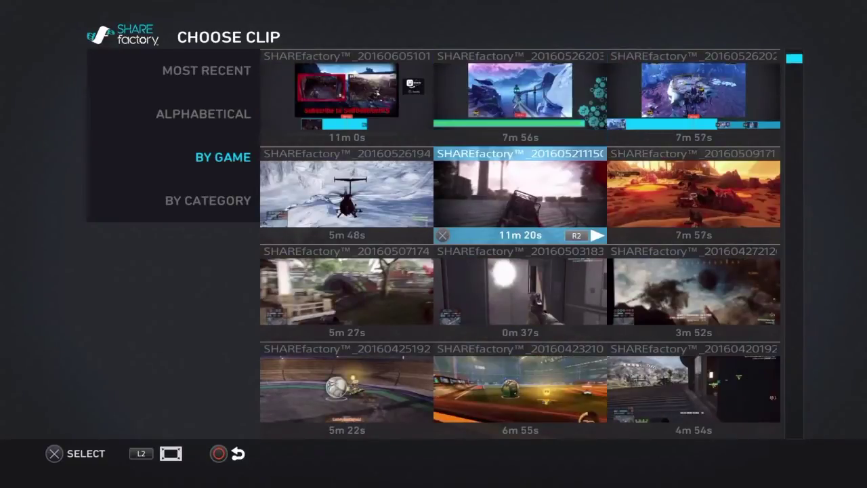
# Add the 3m 55s SHAREfactory clip to Track 2 over the gameplay clip.
pyautogui.press('Left')
pyautogui.press('Up')
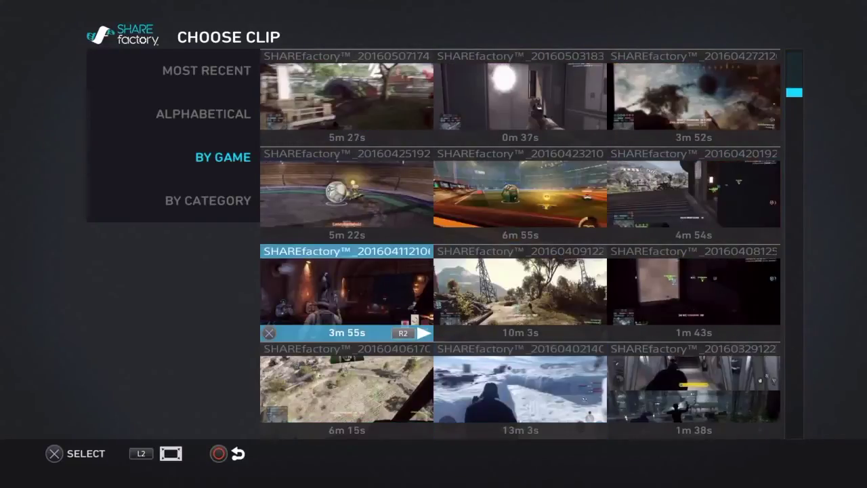
pyautogui.press('Return')
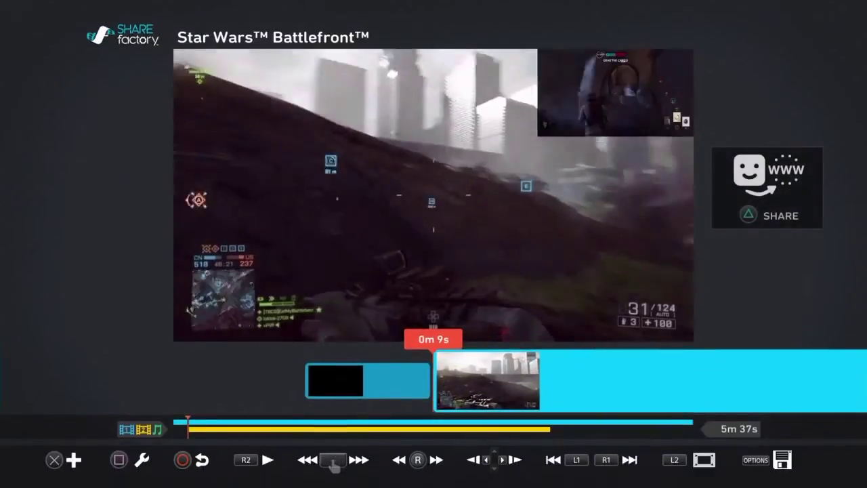
# Set the Track 2 clip's volume to 0% and return to the main timeline.
pyautogui.press('s')
pyautogui.press('Down')
pyautogui.press('Left')
pyautogui.press('Return')
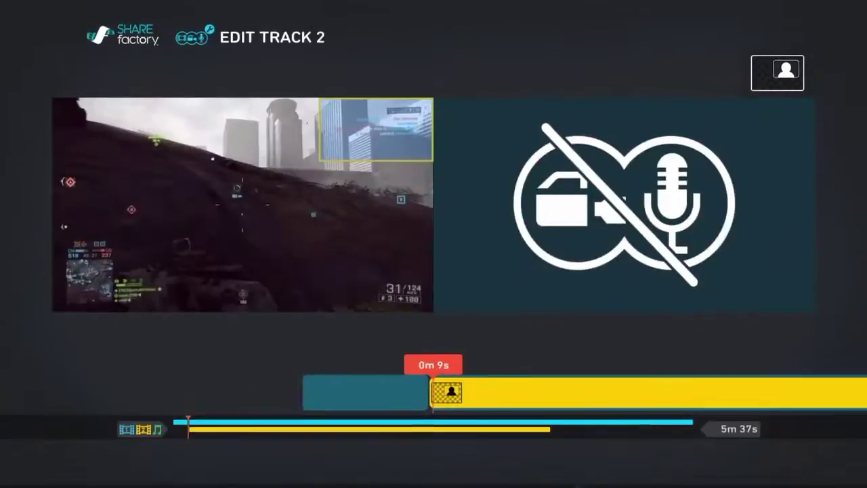
pyautogui.press('Return')
pyautogui.press('Right')
pyautogui.press('Right')
pyautogui.press('Right')
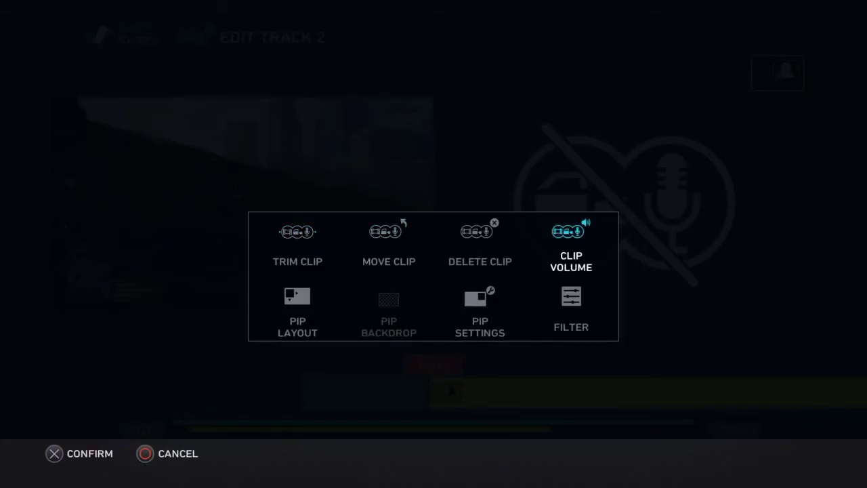
pyautogui.press('Return')
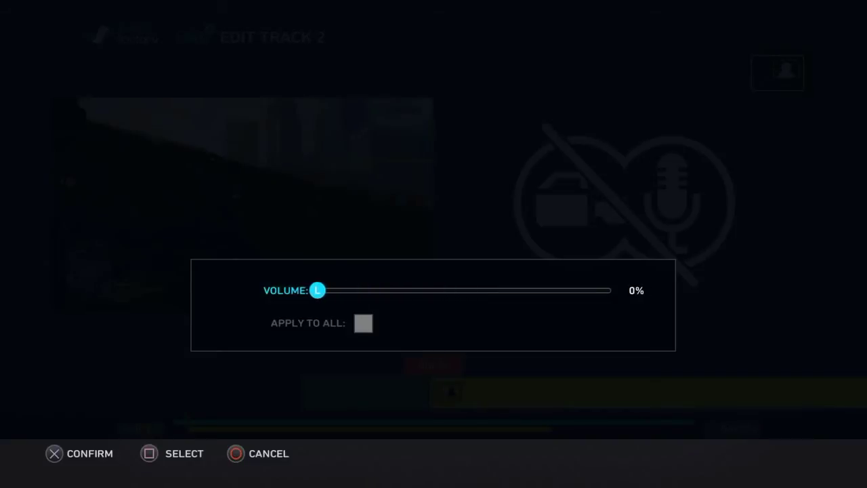
pyautogui.press('Return')
pyautogui.press('Escape')
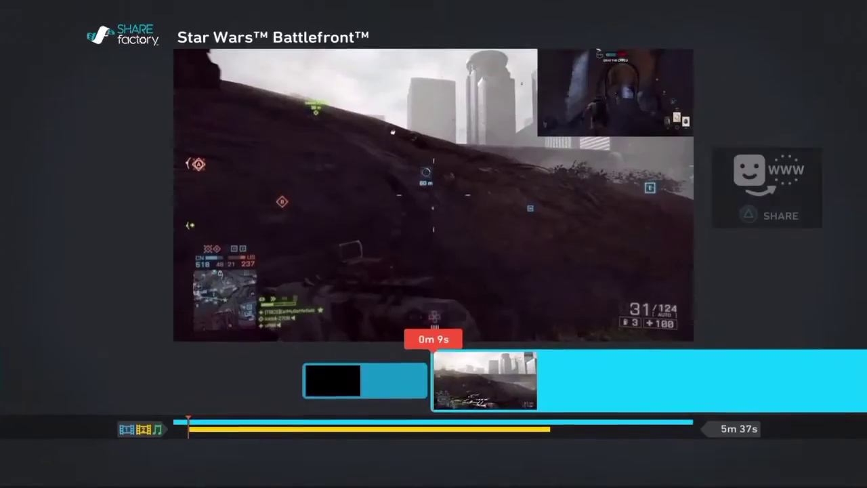
# Preview the picture-in-picture footage full screen, then move back to the start of the gameplay clip.
pyautogui.press('Return')
pyautogui.press('Escape')
pyautogui.press('space')
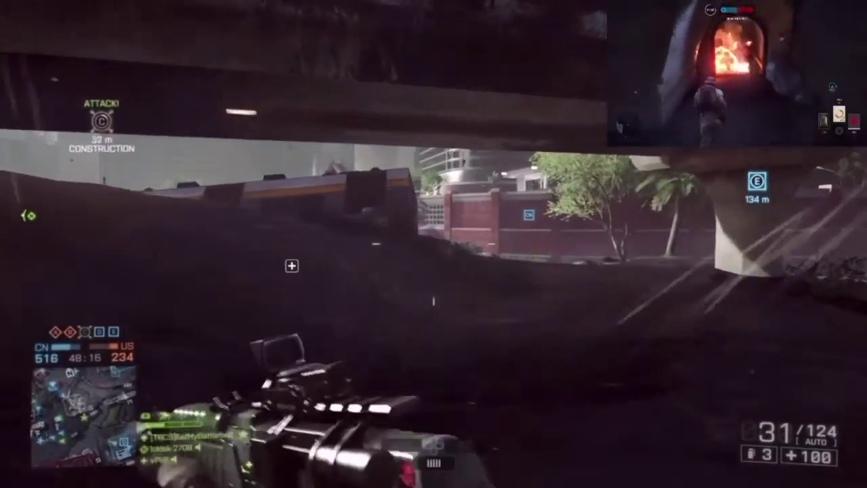
pyautogui.press('Escape')
pyautogui.press('Left')
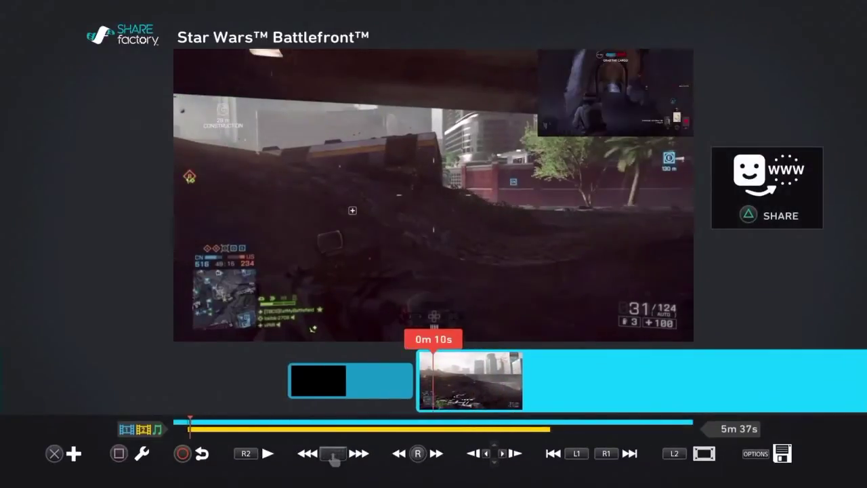
pyautogui.press('Right')
pyautogui.press('Right')
pyautogui.press('Left')
pyautogui.press('Right')
pyautogui.press('Right')
pyautogui.press('Left')
# Change the Track 2 clip's picture-in-picture layout to Side by Side.
pyautogui.press('Return')
pyautogui.press('Escape')
pyautogui.press('Right')
pyautogui.press('Return')
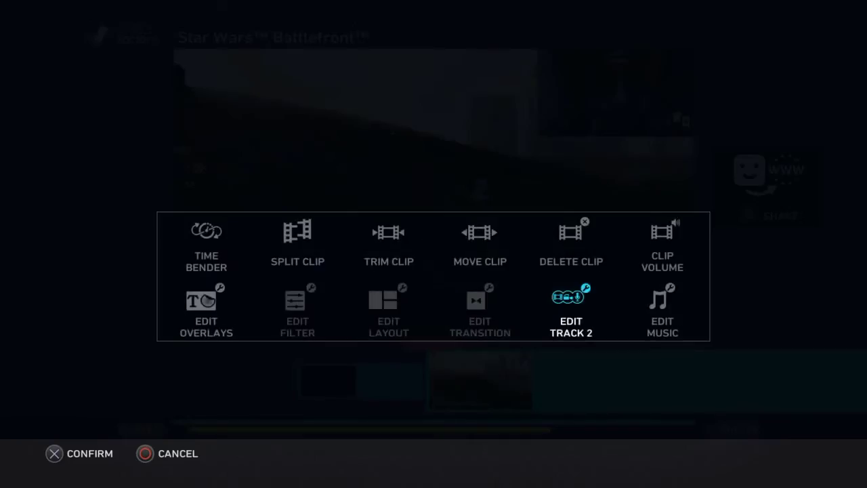
pyautogui.press('Return')
pyautogui.press('Return')
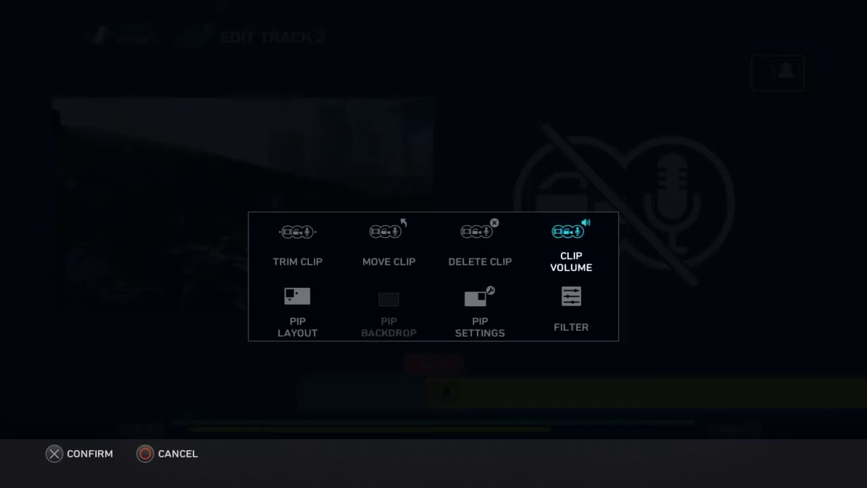
pyautogui.press('Return')
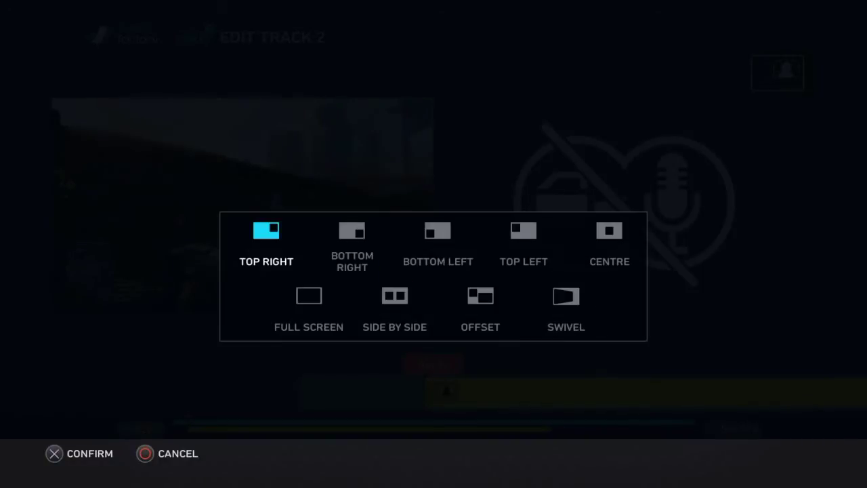
pyautogui.press('Down')
pyautogui.press('Left')
pyautogui.press('Right')
pyautogui.press('Right')
pyautogui.press('Left')
pyautogui.press('Left')
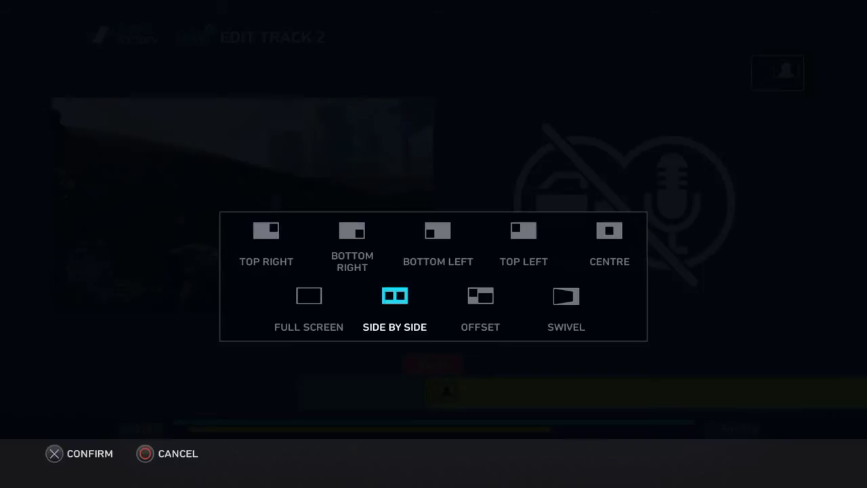
pyautogui.press('Return')
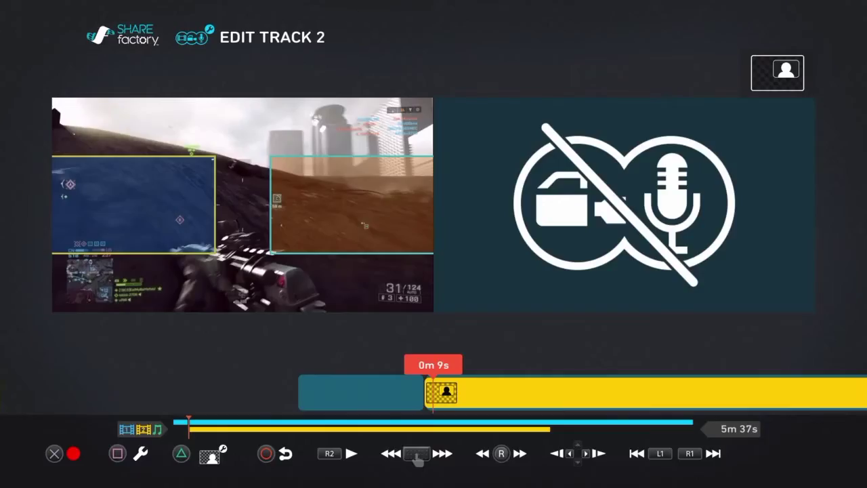
# Leave Track 2 editing and preview the side-by-side layout full screen.
pyautogui.press('Escape')
pyautogui.press('space')
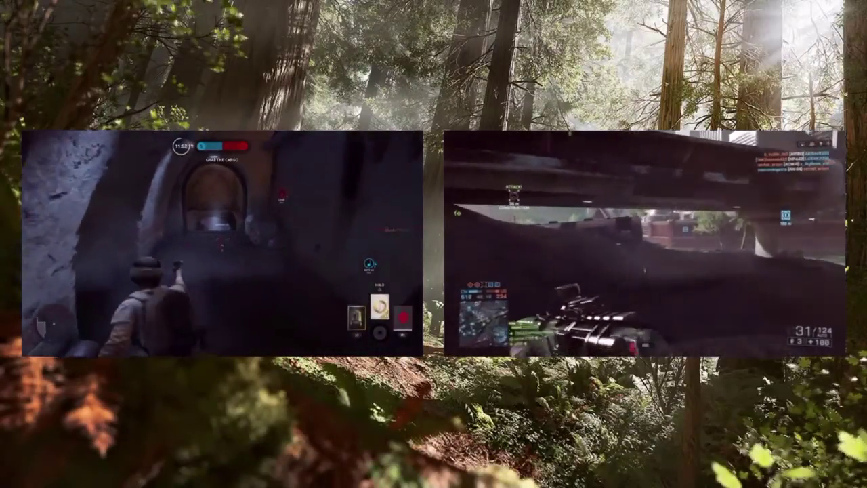
# Stop the full-screen preview and place the playhead at 0m 10s, near the start of the gameplay clip.
pyautogui.press('space')
pyautogui.press('Left')
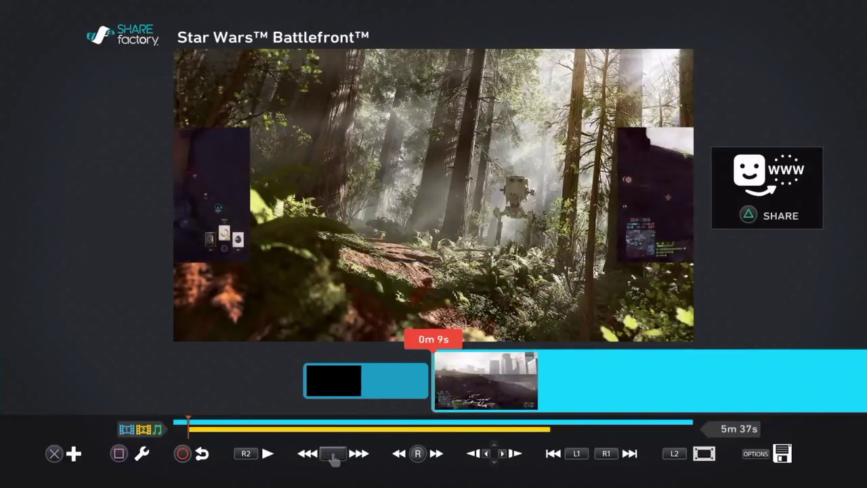
pyautogui.press('Right')
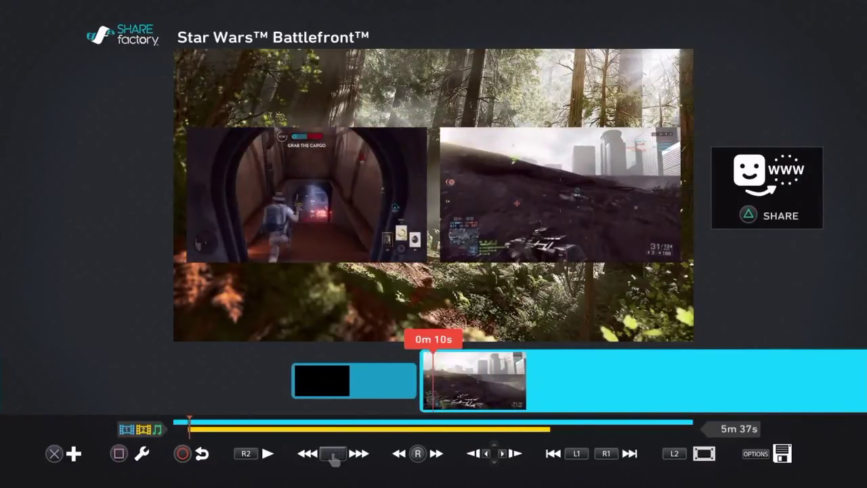
# Enter Track 2 editing and open the PIP Backdrop options for the Track 2 clip.
pyautogui.press('Return')
pyautogui.press('Right')
pyautogui.press('Left')
pyautogui.press('Return')
pyautogui.press('Return')
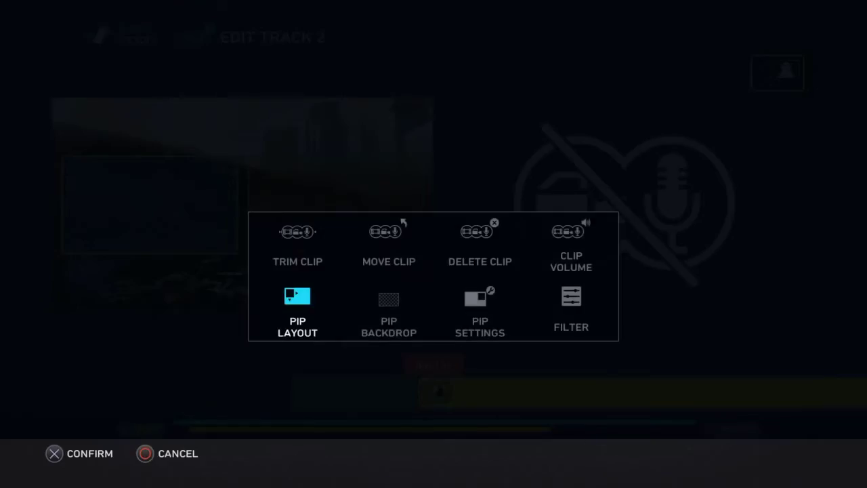
pyautogui.press('Right')
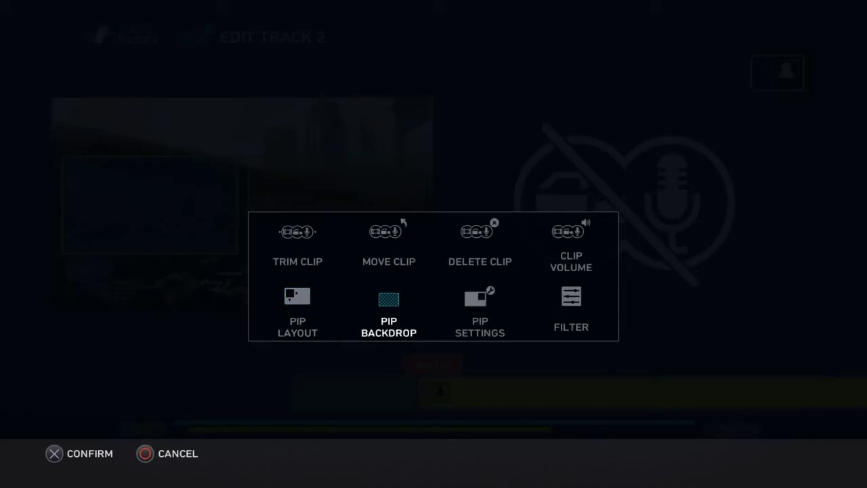
pyautogui.press('Return')
pyautogui.press('Right')
pyautogui.press('Left')
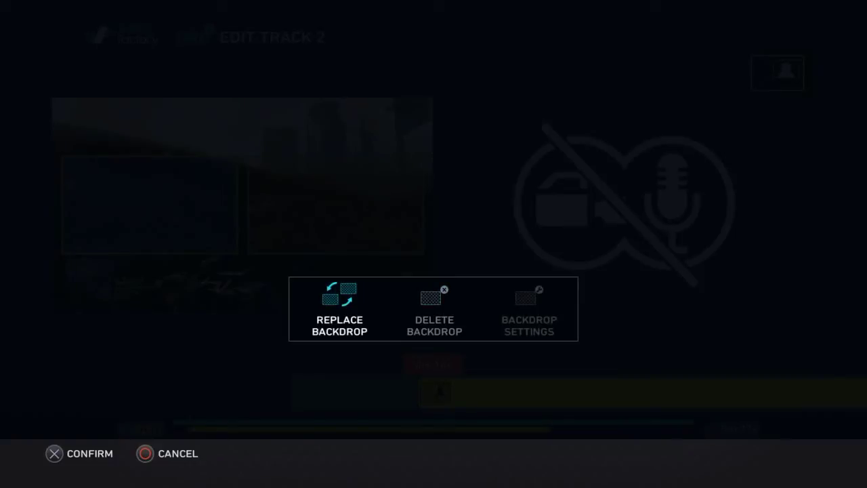
# Replace the Track 2 clip's backdrop with the decorated Star Wars Battlefront screenshot carrying the Subscribe and Twitter text.
pyautogui.press('Return')
pyautogui.press('Down')
pyautogui.press('Down')
pyautogui.press('Down')
pyautogui.press('Down')
pyautogui.press('Down')
pyautogui.press('Down')
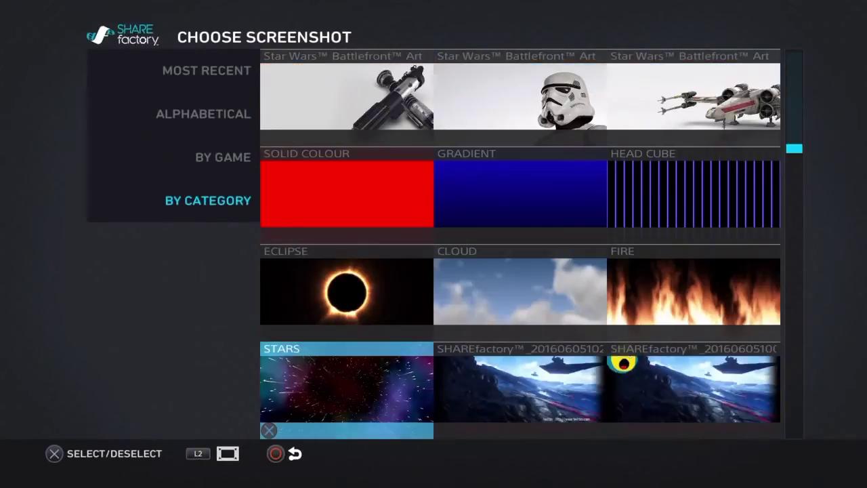
pyautogui.press('Right')
pyautogui.press('Up')
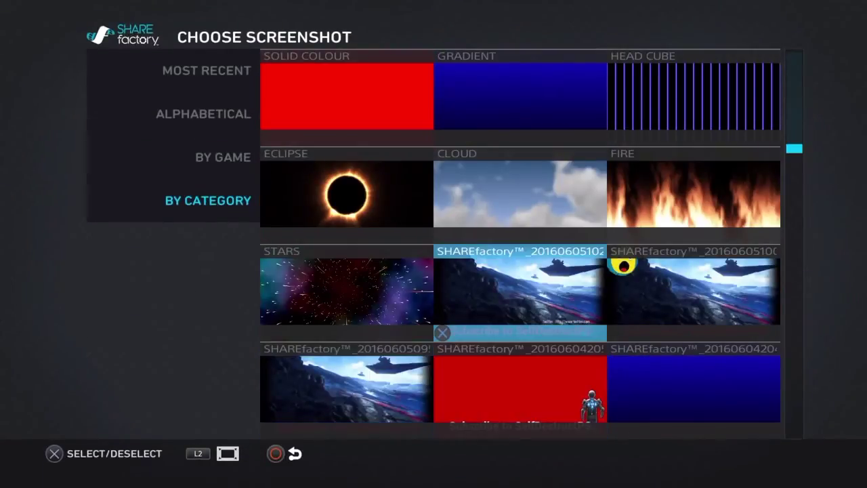
pyautogui.press('Return')
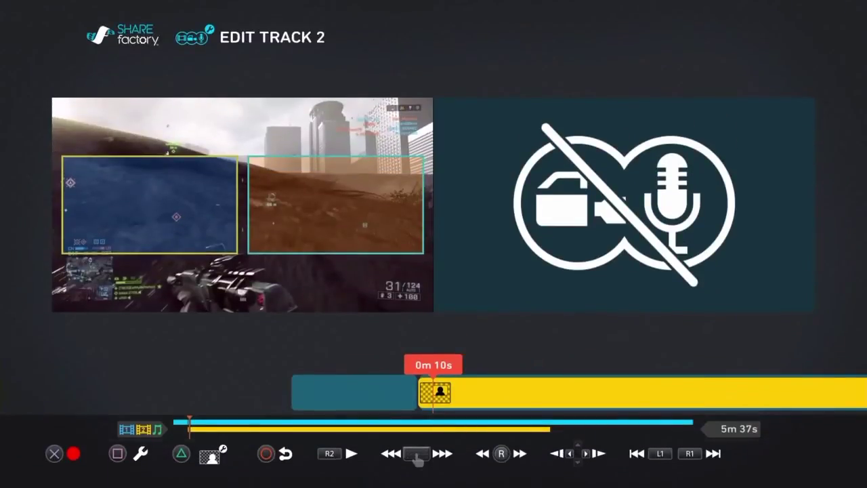
# Leave Track 2 editing, move back to just before the gameplay clip and preview the new backdrop full screen.
pyautogui.press('Escape')
pyautogui.press('Left')
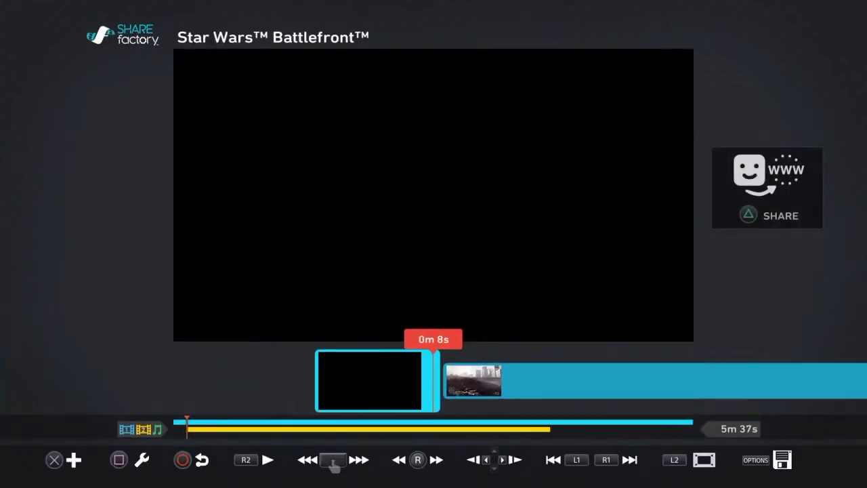
pyautogui.press('Right')
pyautogui.press('space')
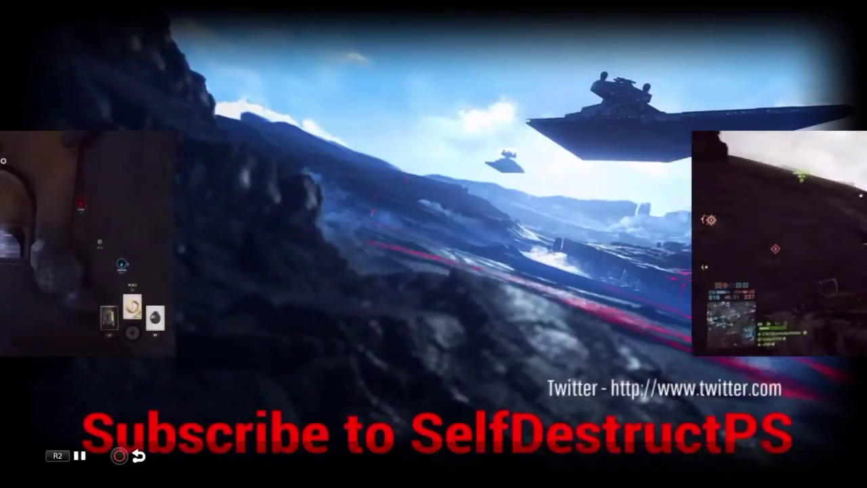